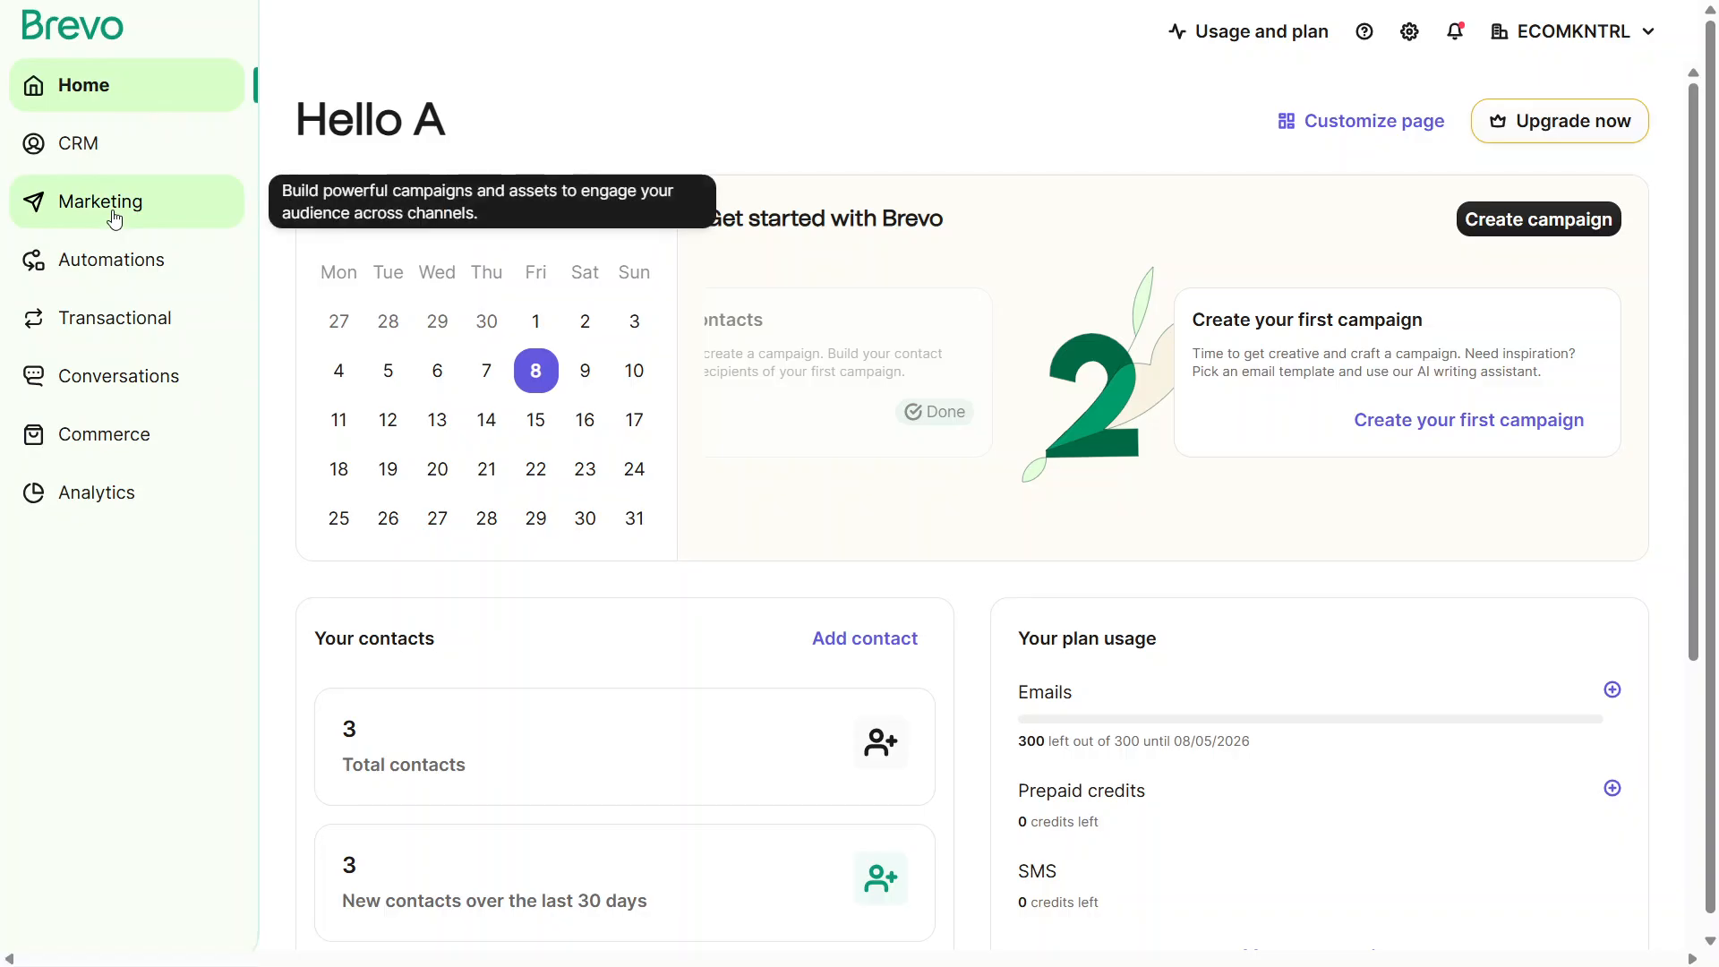
Step: Create a regular marketing email campaign named "Email"
{"action": "left_click", "coordinate": [114, 219]}
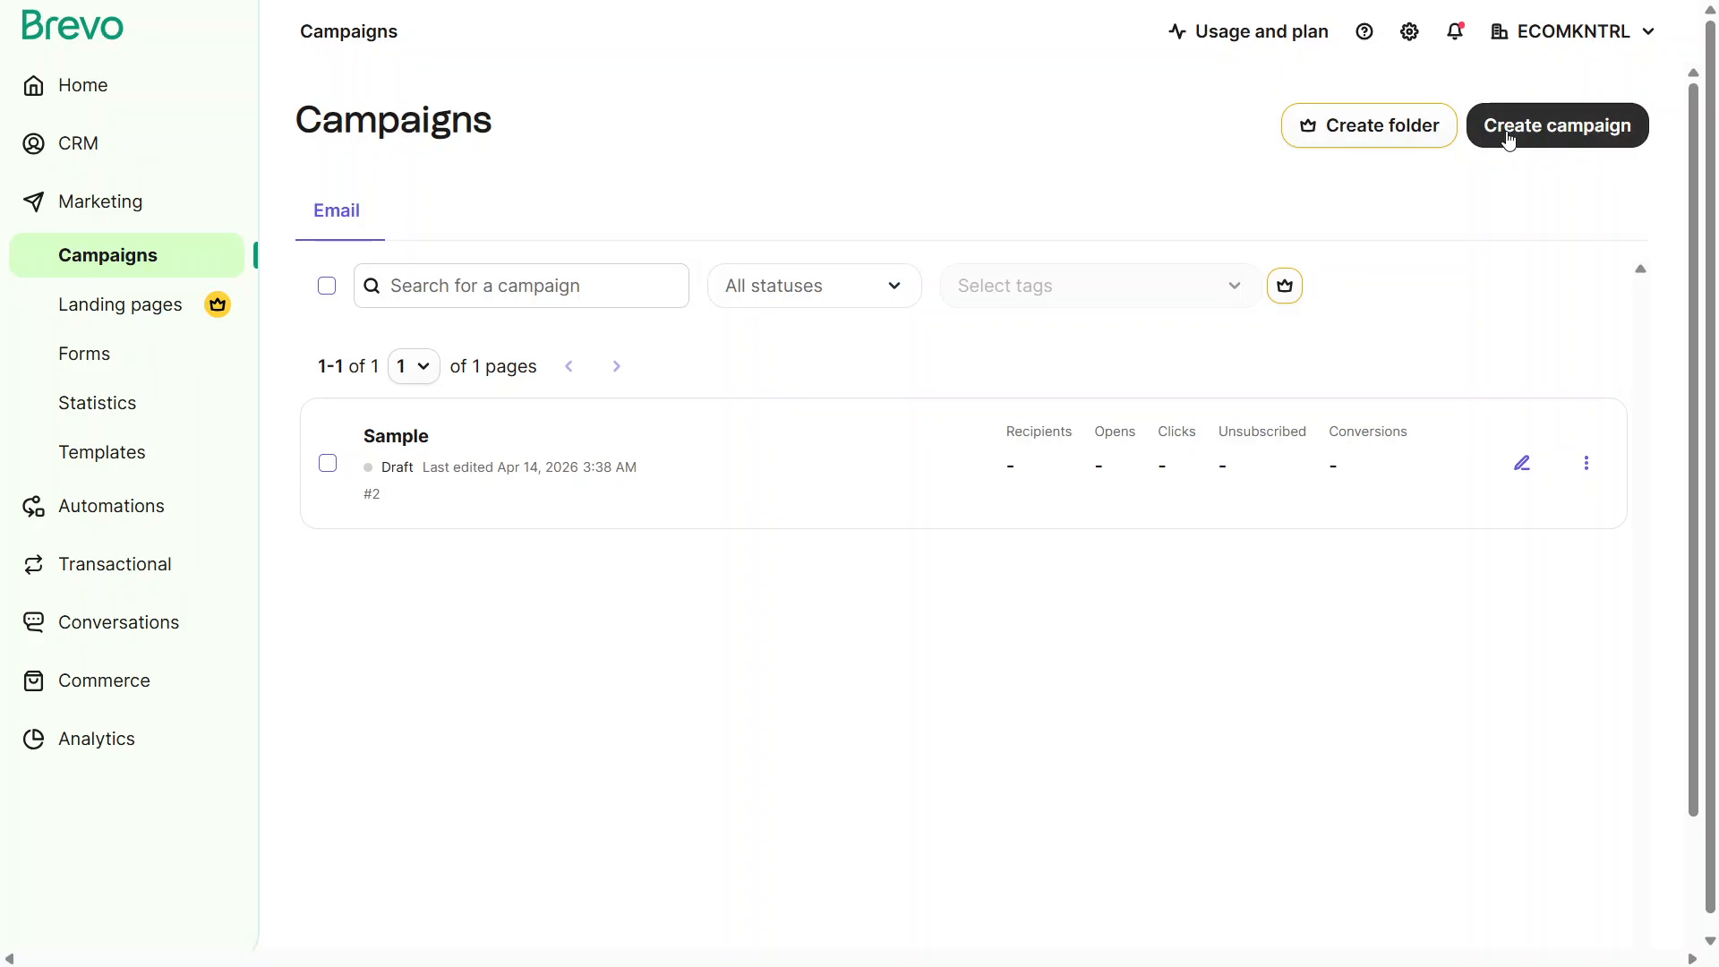
{"action": "left_click", "coordinate": [1507, 138]}
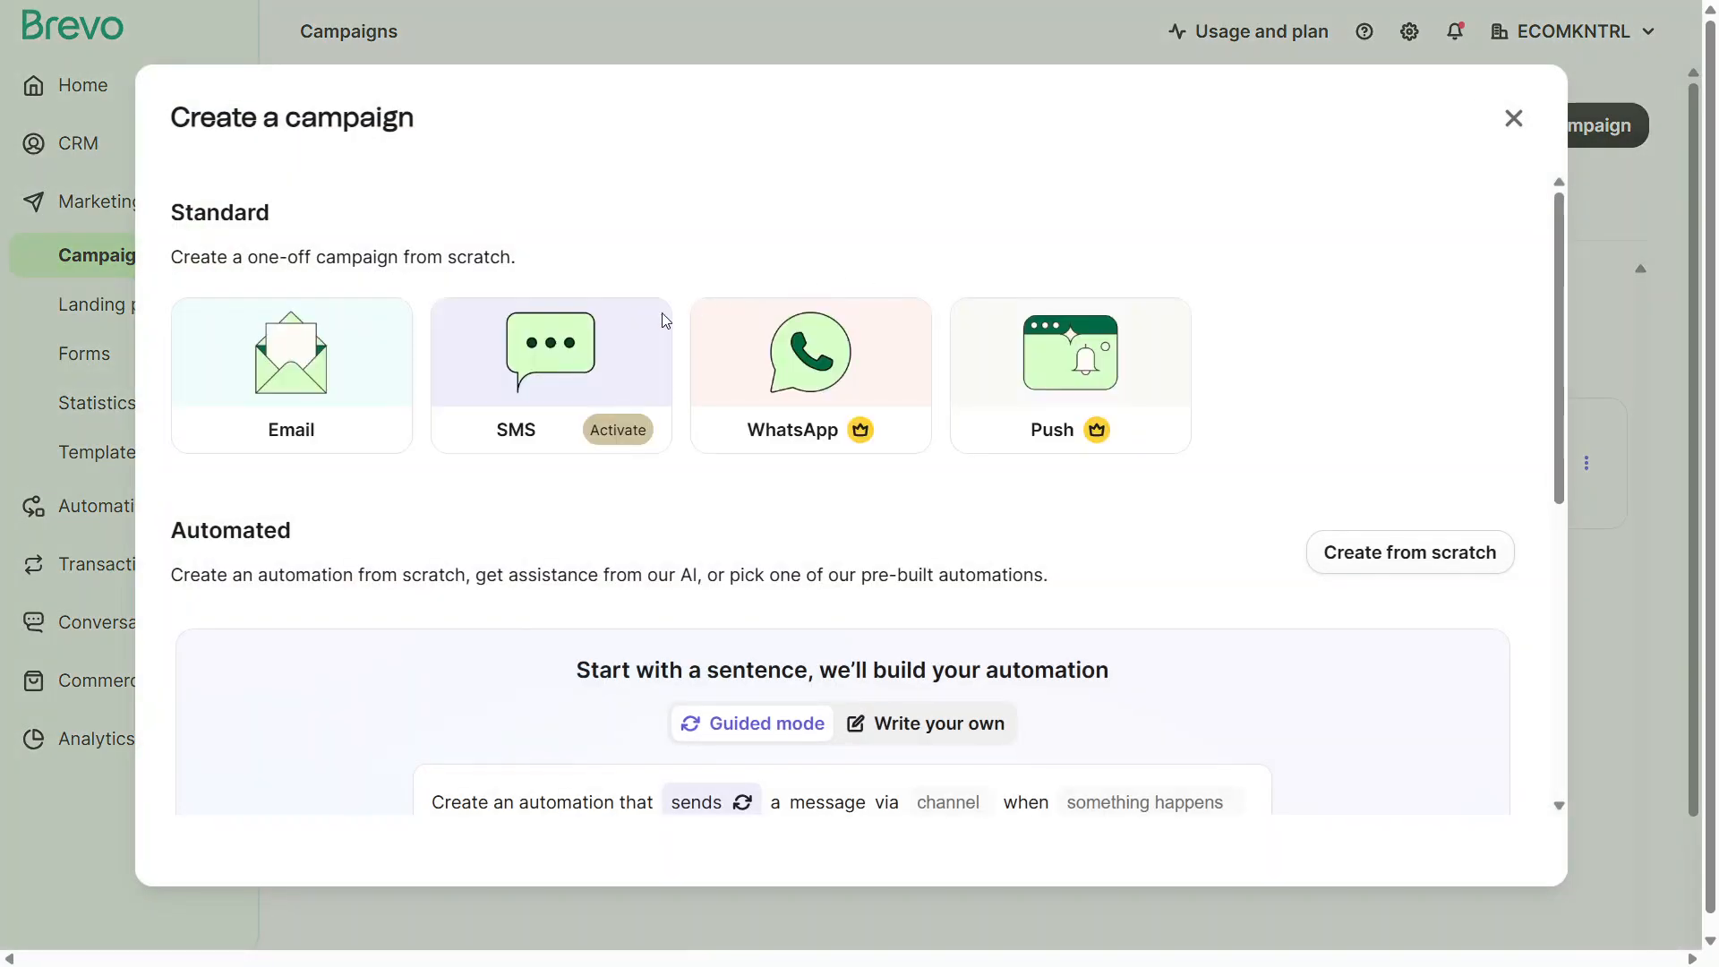
{"action": "left_click", "coordinate": [342, 356]}
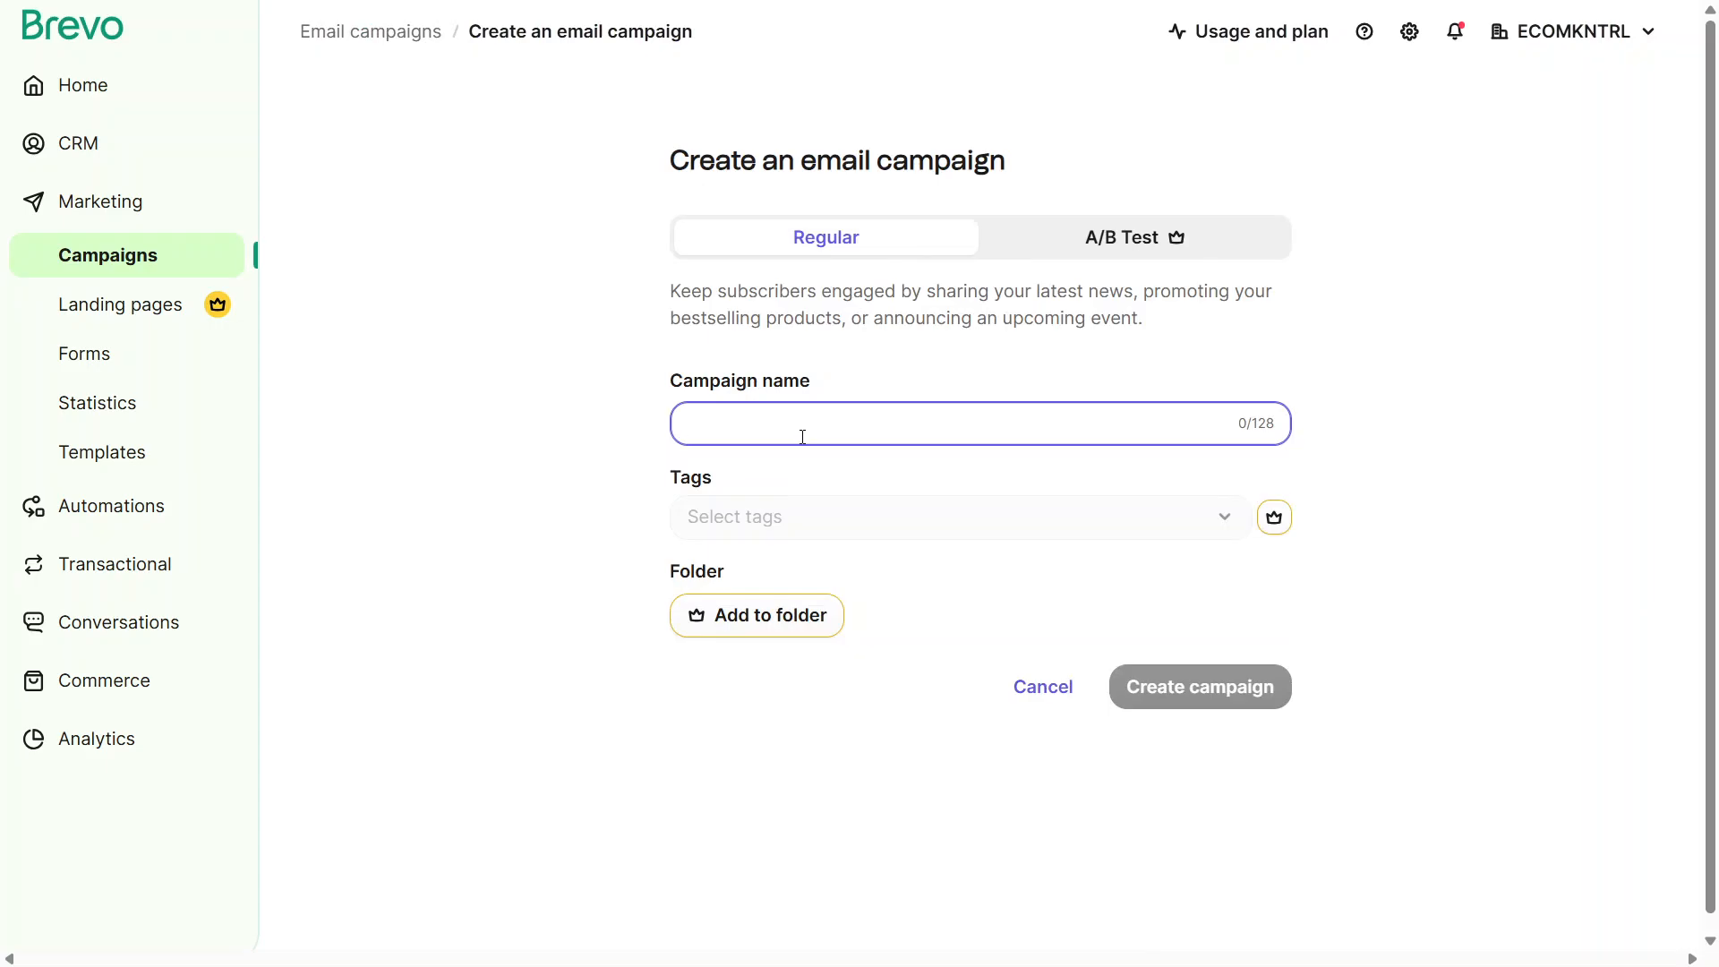
{"action": "type", "text": "Email"}
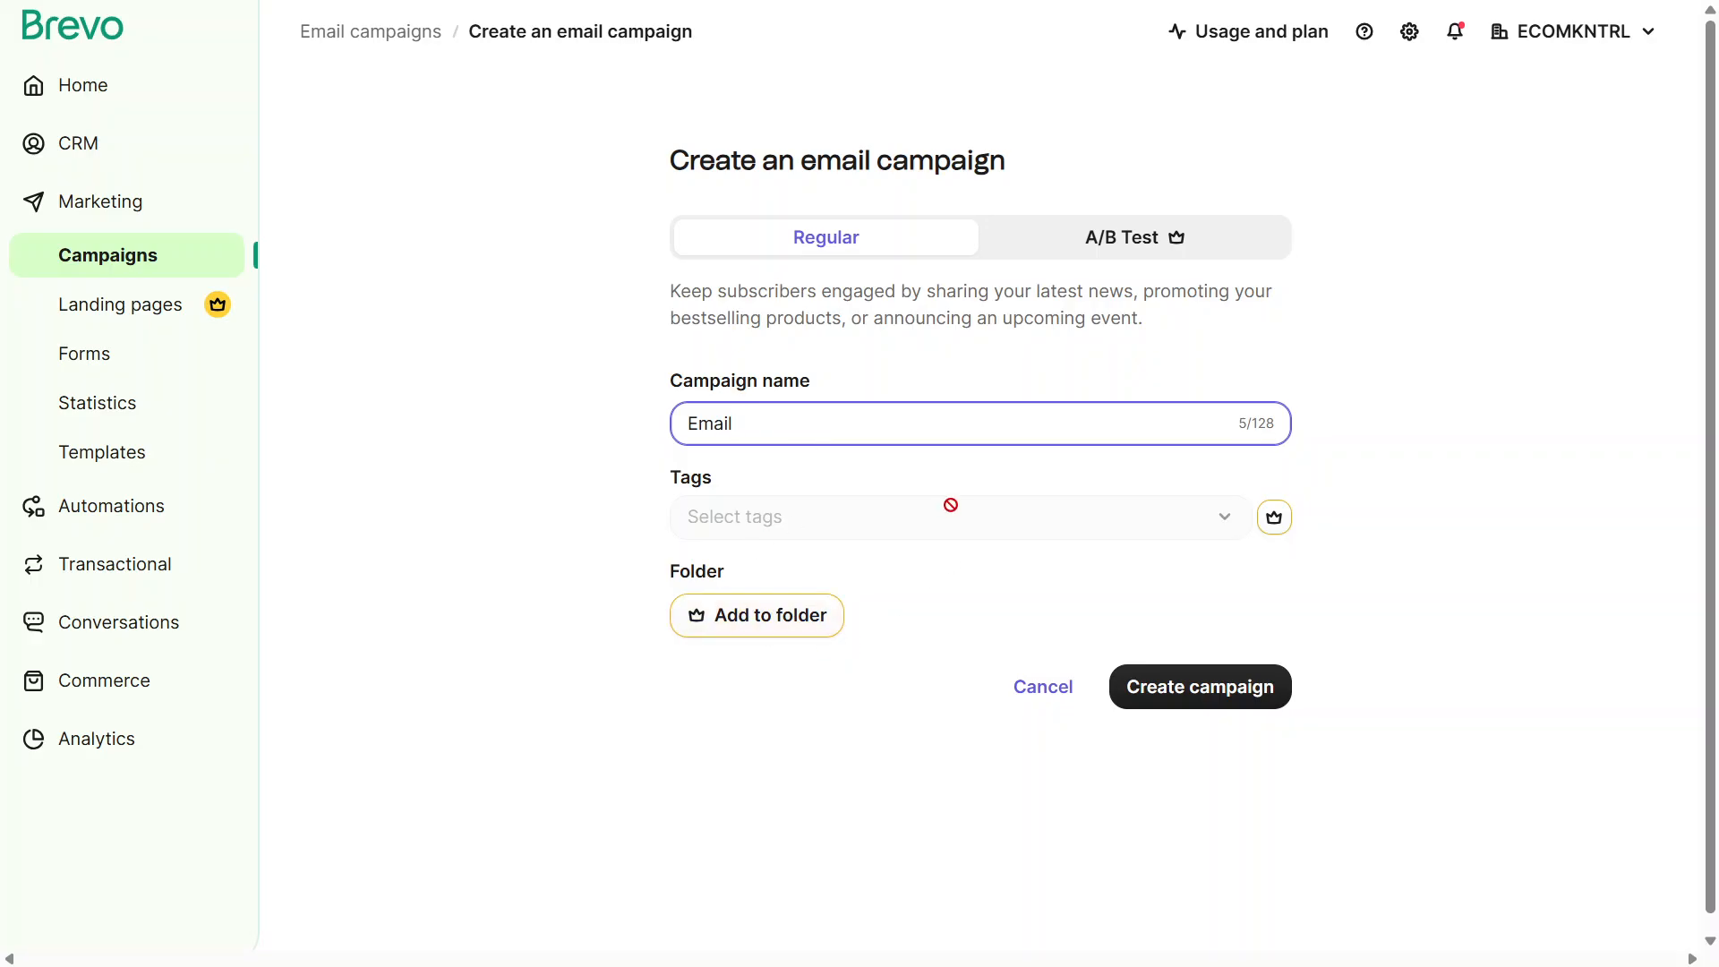
{"action": "left_click", "coordinate": [1228, 704]}
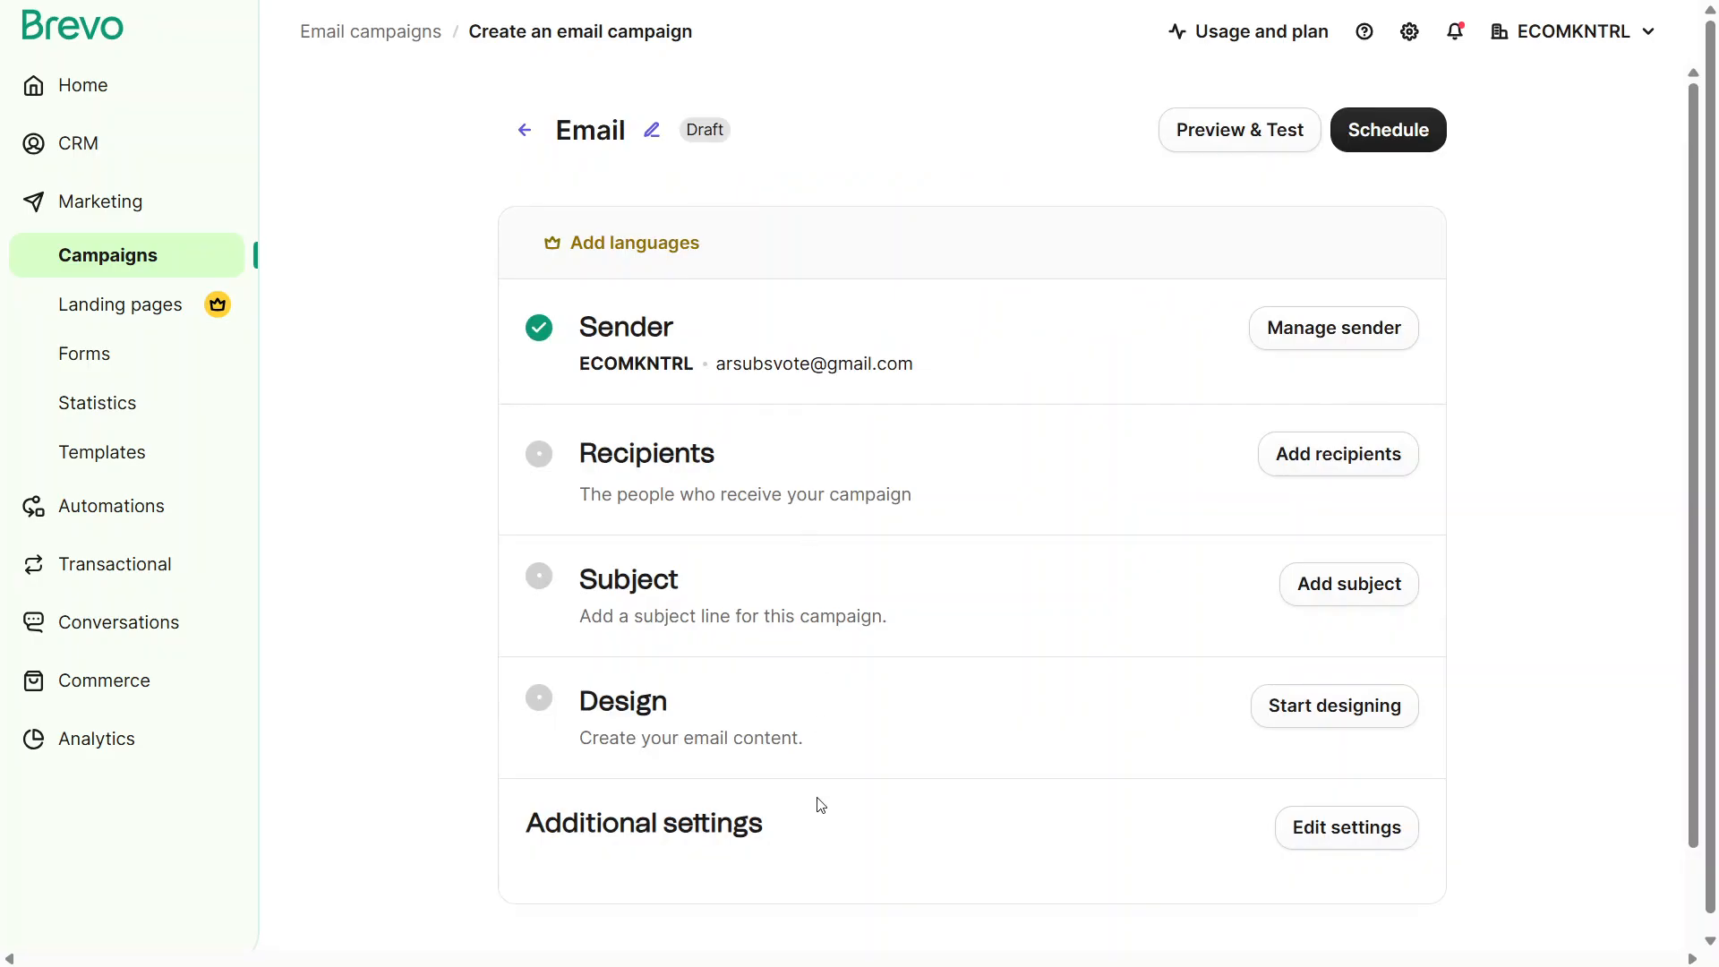
Step: Review the campaign sender's email address and name, and save the sender settings
{"action": "left_click", "coordinate": [1351, 339]}
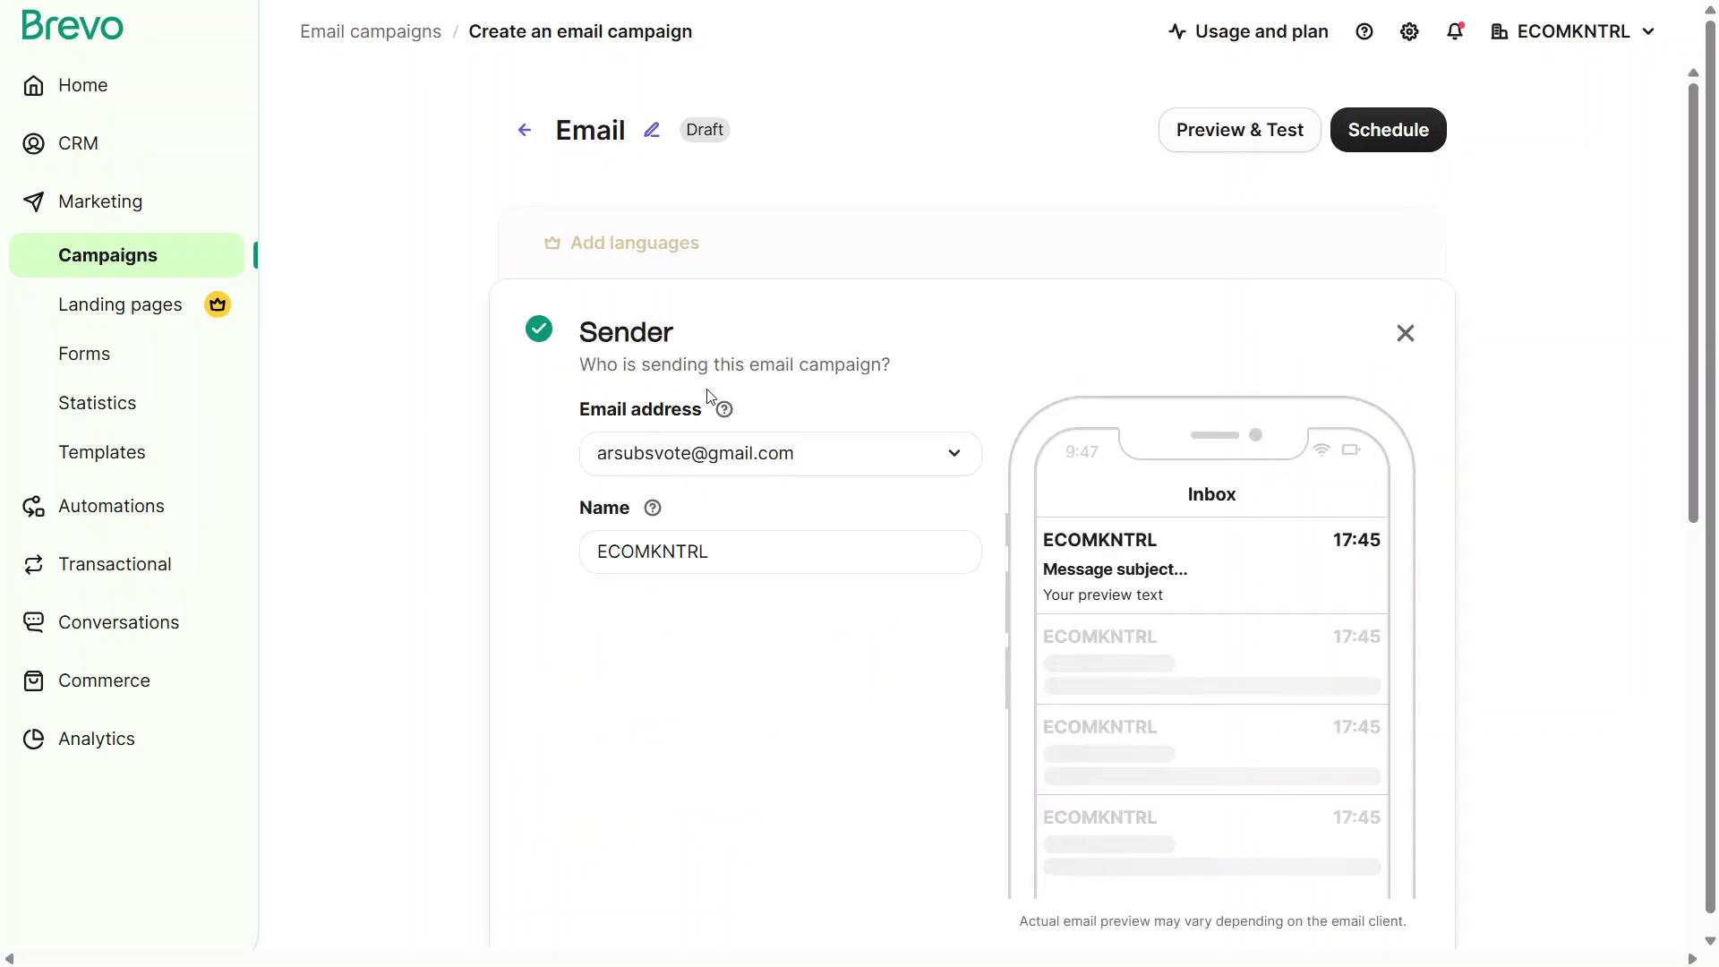
{"action": "left_click_drag", "start_coordinate": [551, 411], "coordinate": [734, 435]}
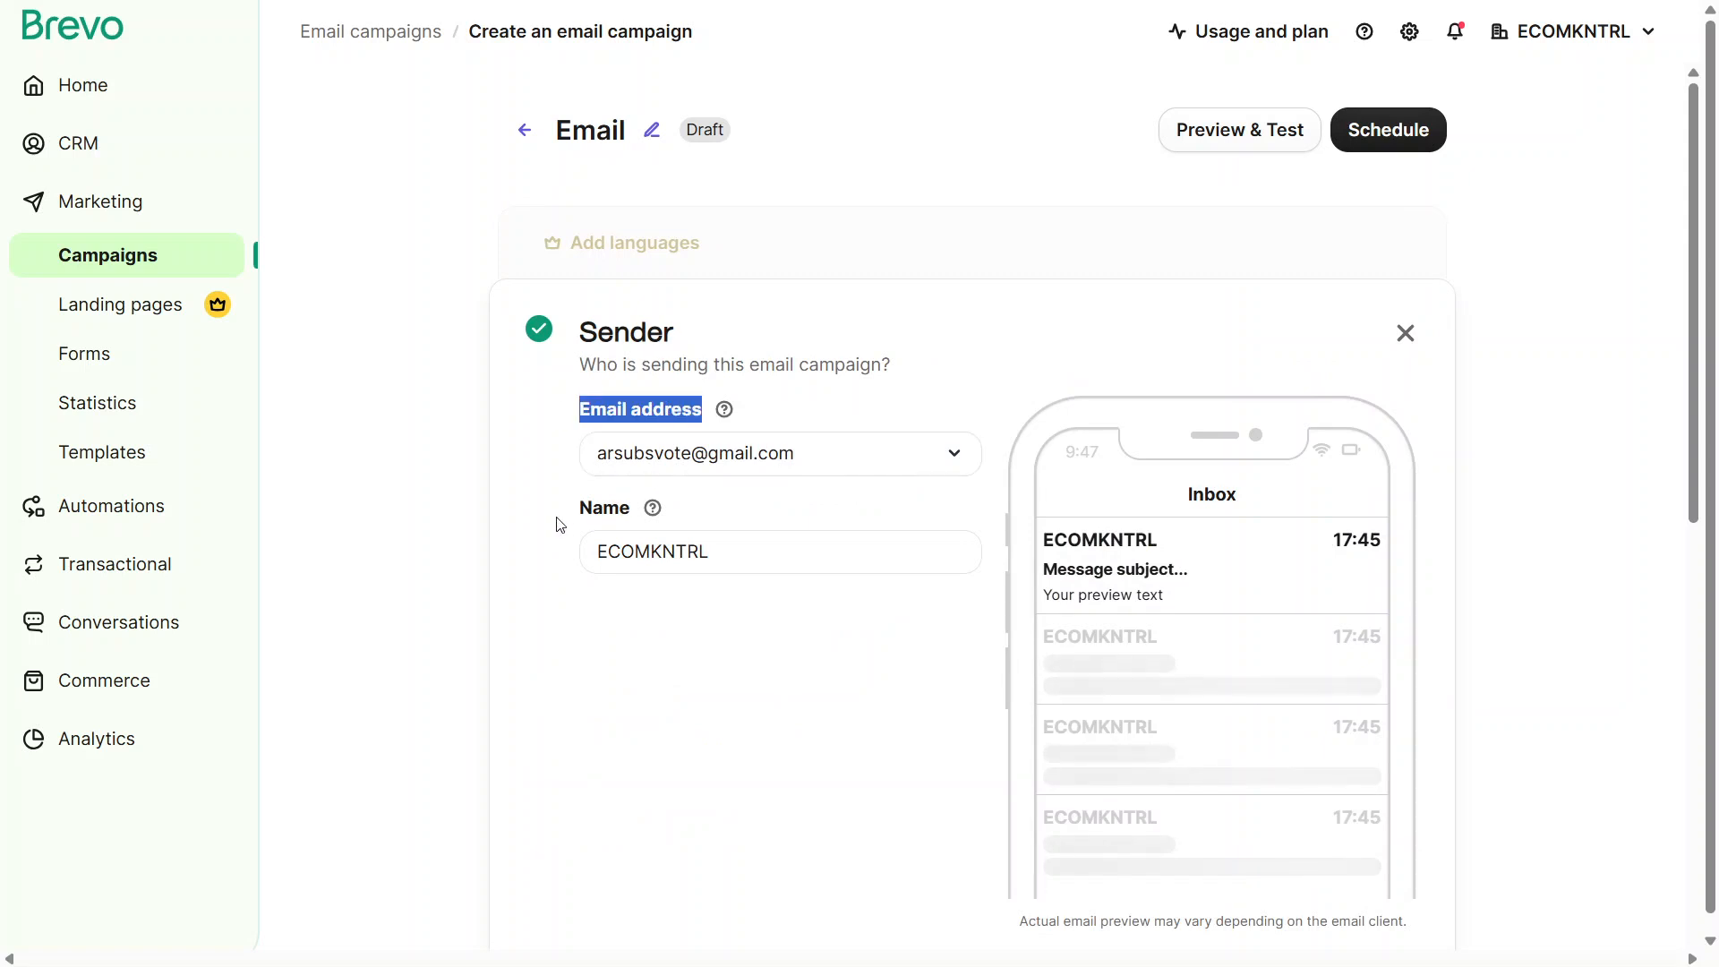
{"action": "left_click_drag", "start_coordinate": [557, 524], "coordinate": [656, 534]}
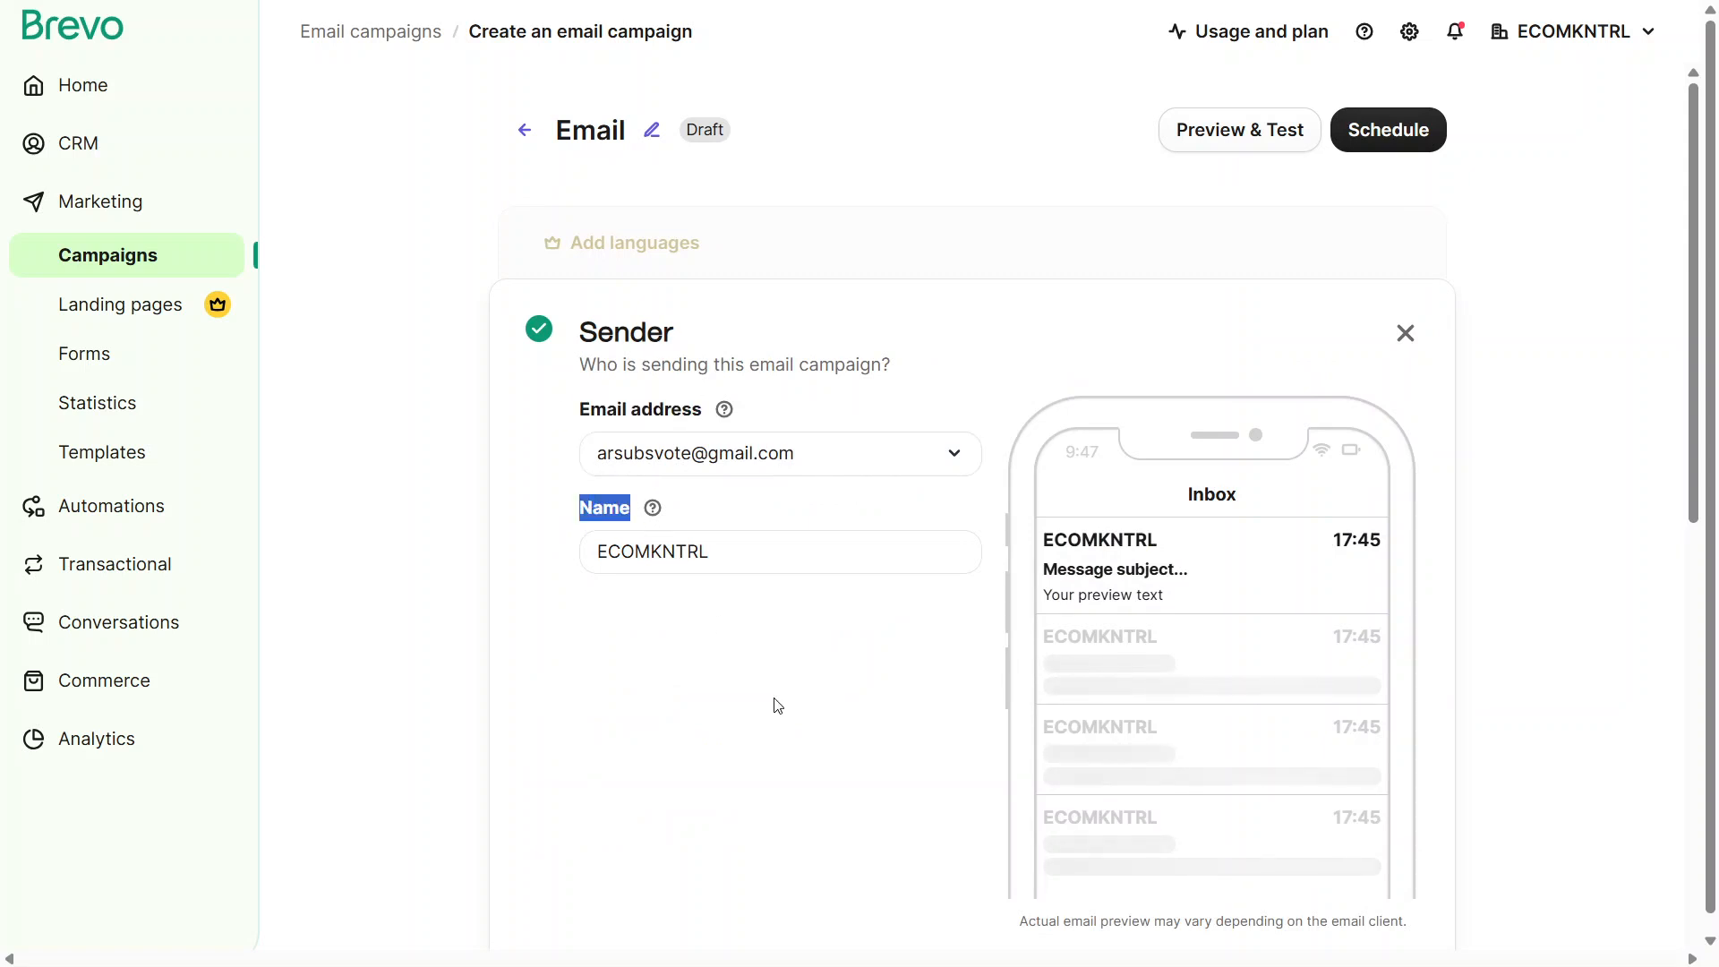
{"action": "scroll", "coordinate": [777, 705], "scroll_direction": "down", "scroll_amount": 4}
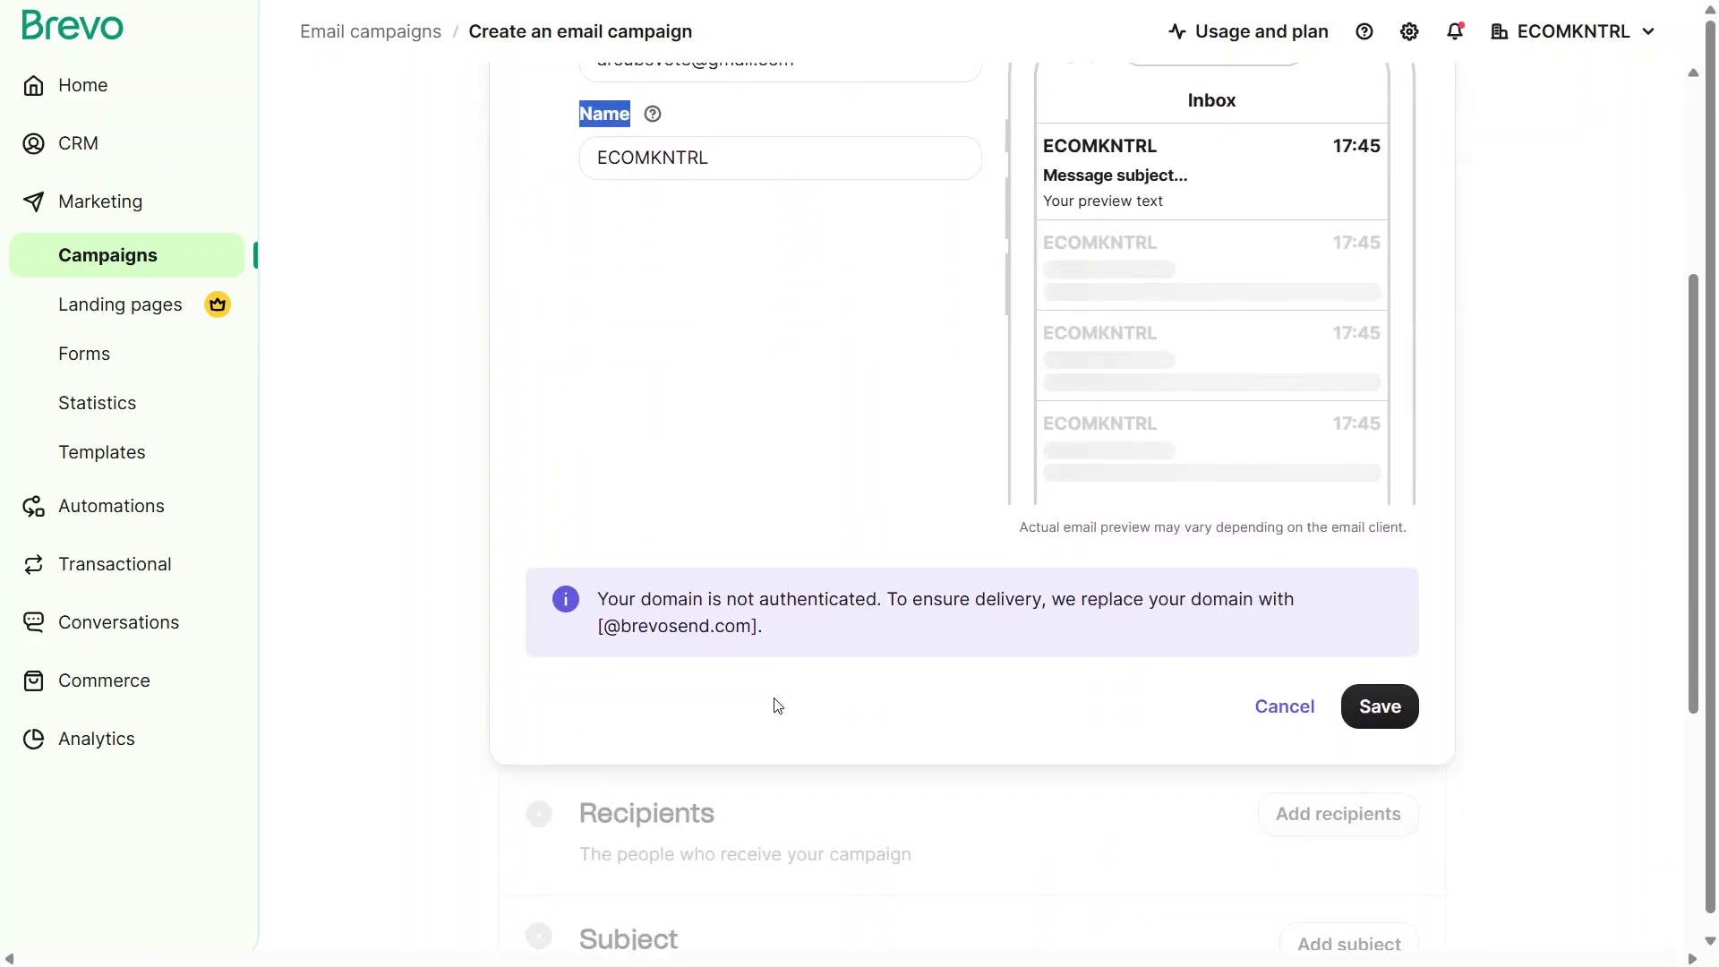
{"action": "left_click", "coordinate": [1360, 712]}
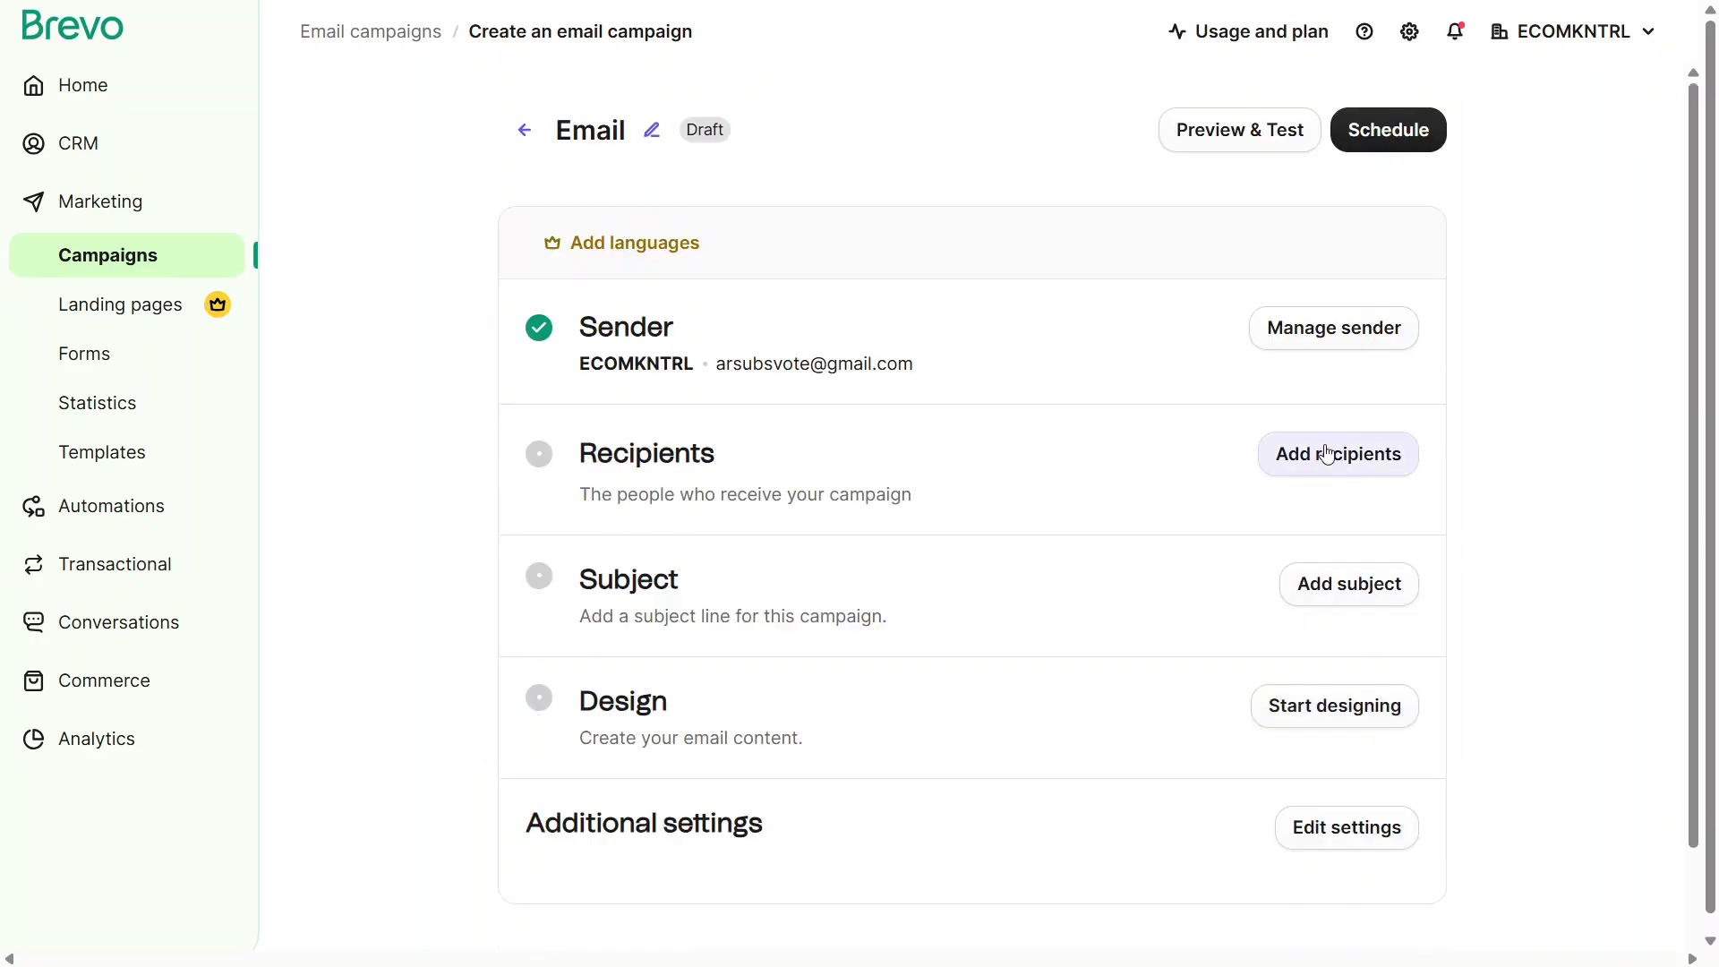
Step: Set the campaign recipients to the list "Your first list #2" from Your First Folder and save them
{"action": "left_click", "coordinate": [1327, 455]}
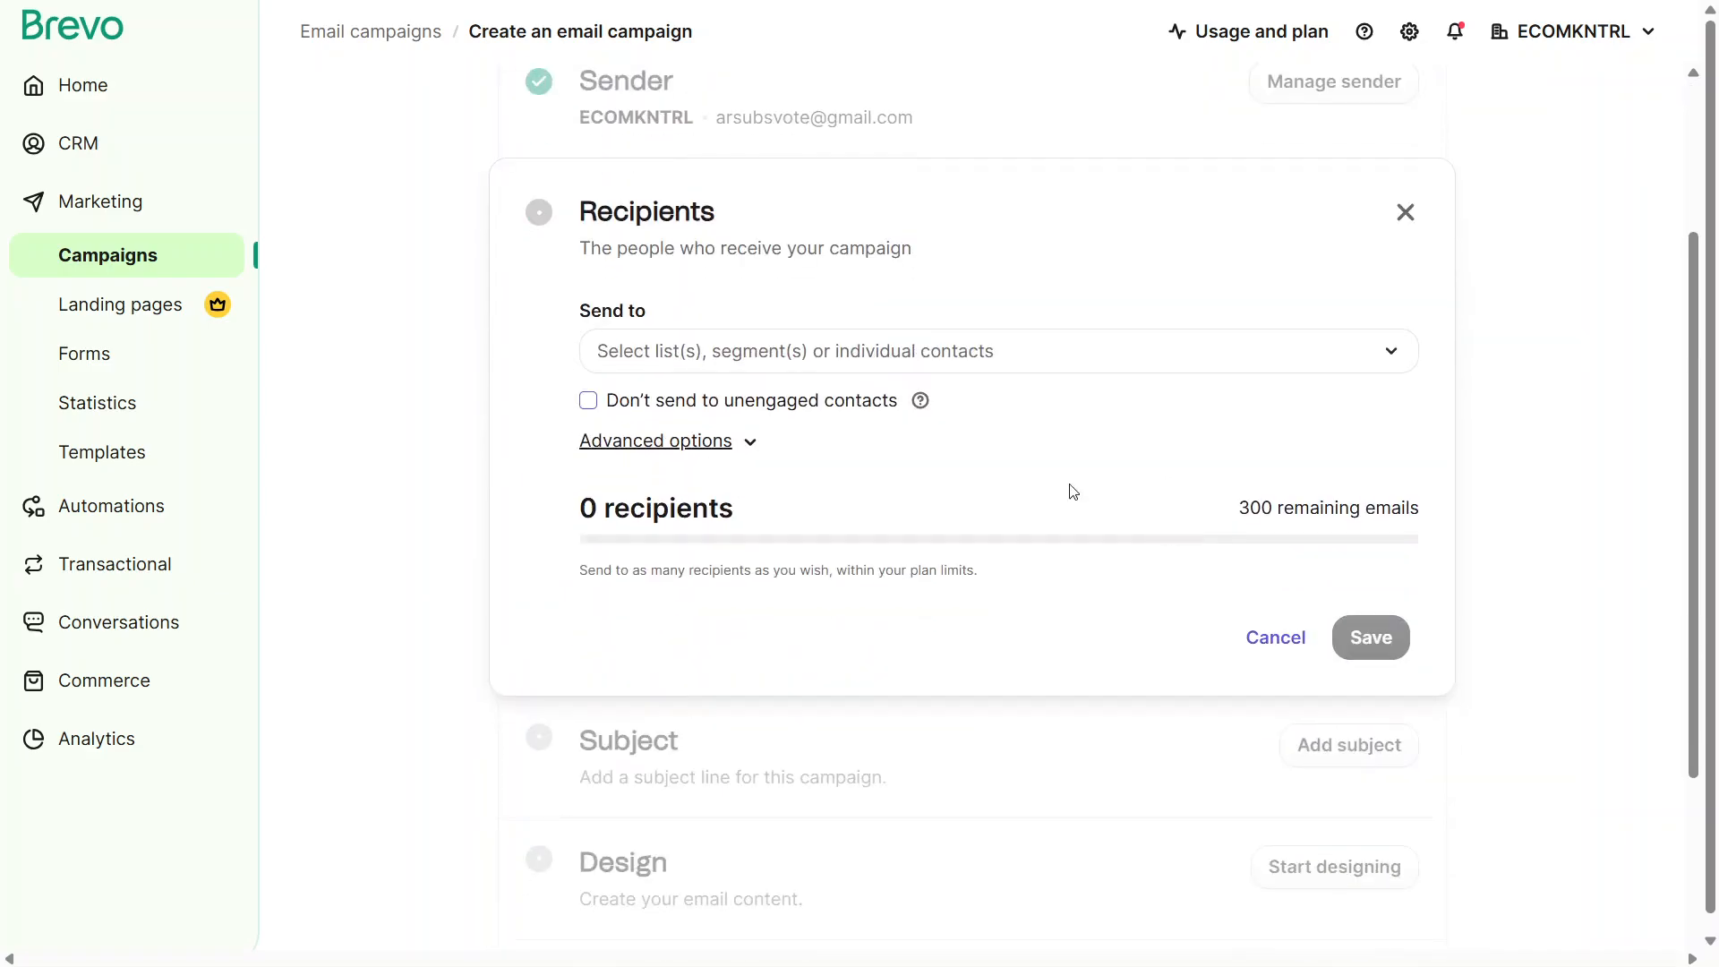
{"action": "left_click", "coordinate": [904, 357]}
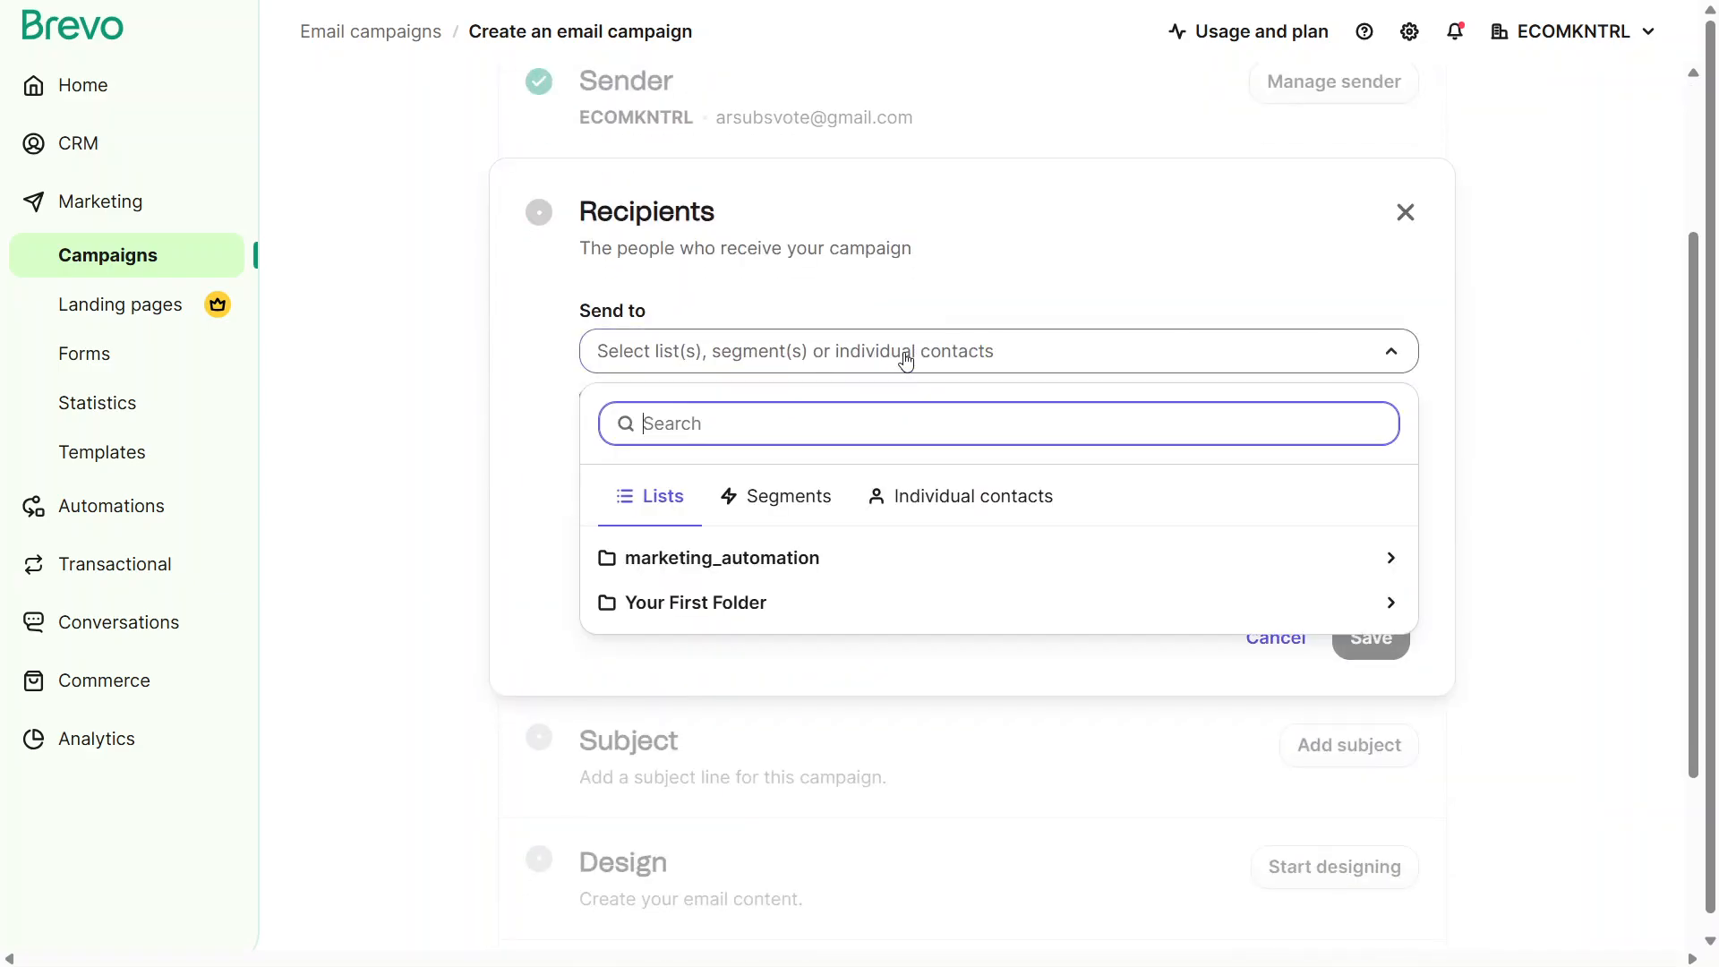
{"action": "left_click", "coordinate": [649, 598]}
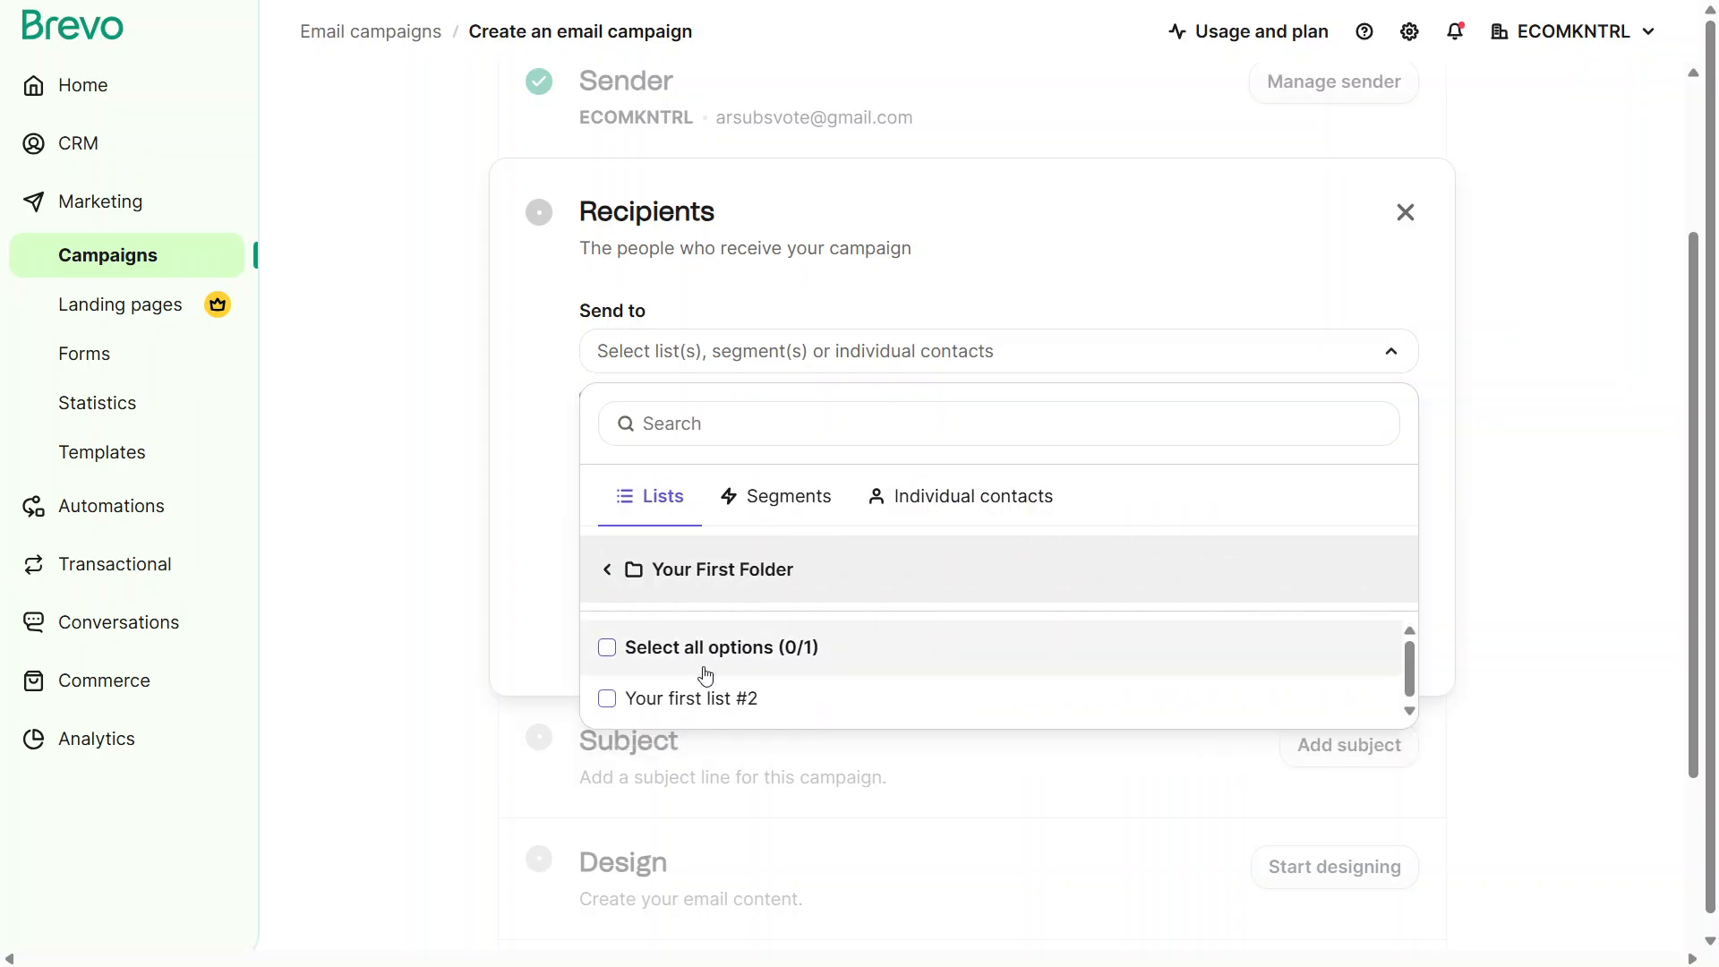
{"action": "left_click", "coordinate": [702, 697]}
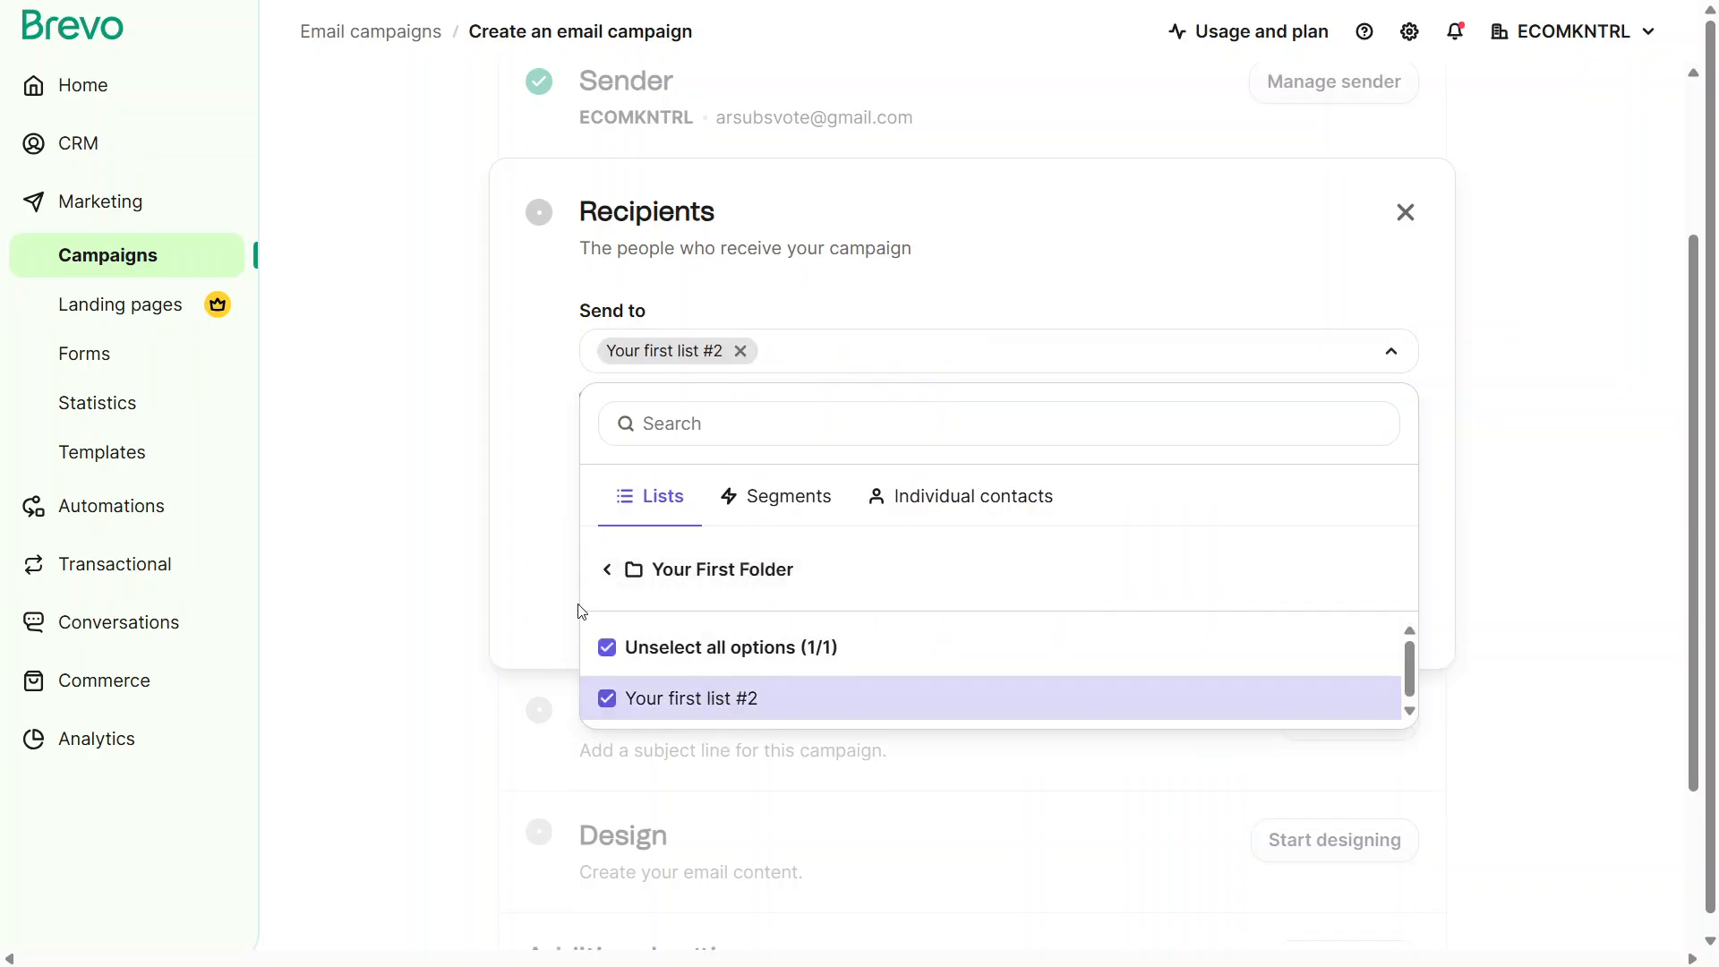
{"action": "left_click", "coordinate": [558, 578]}
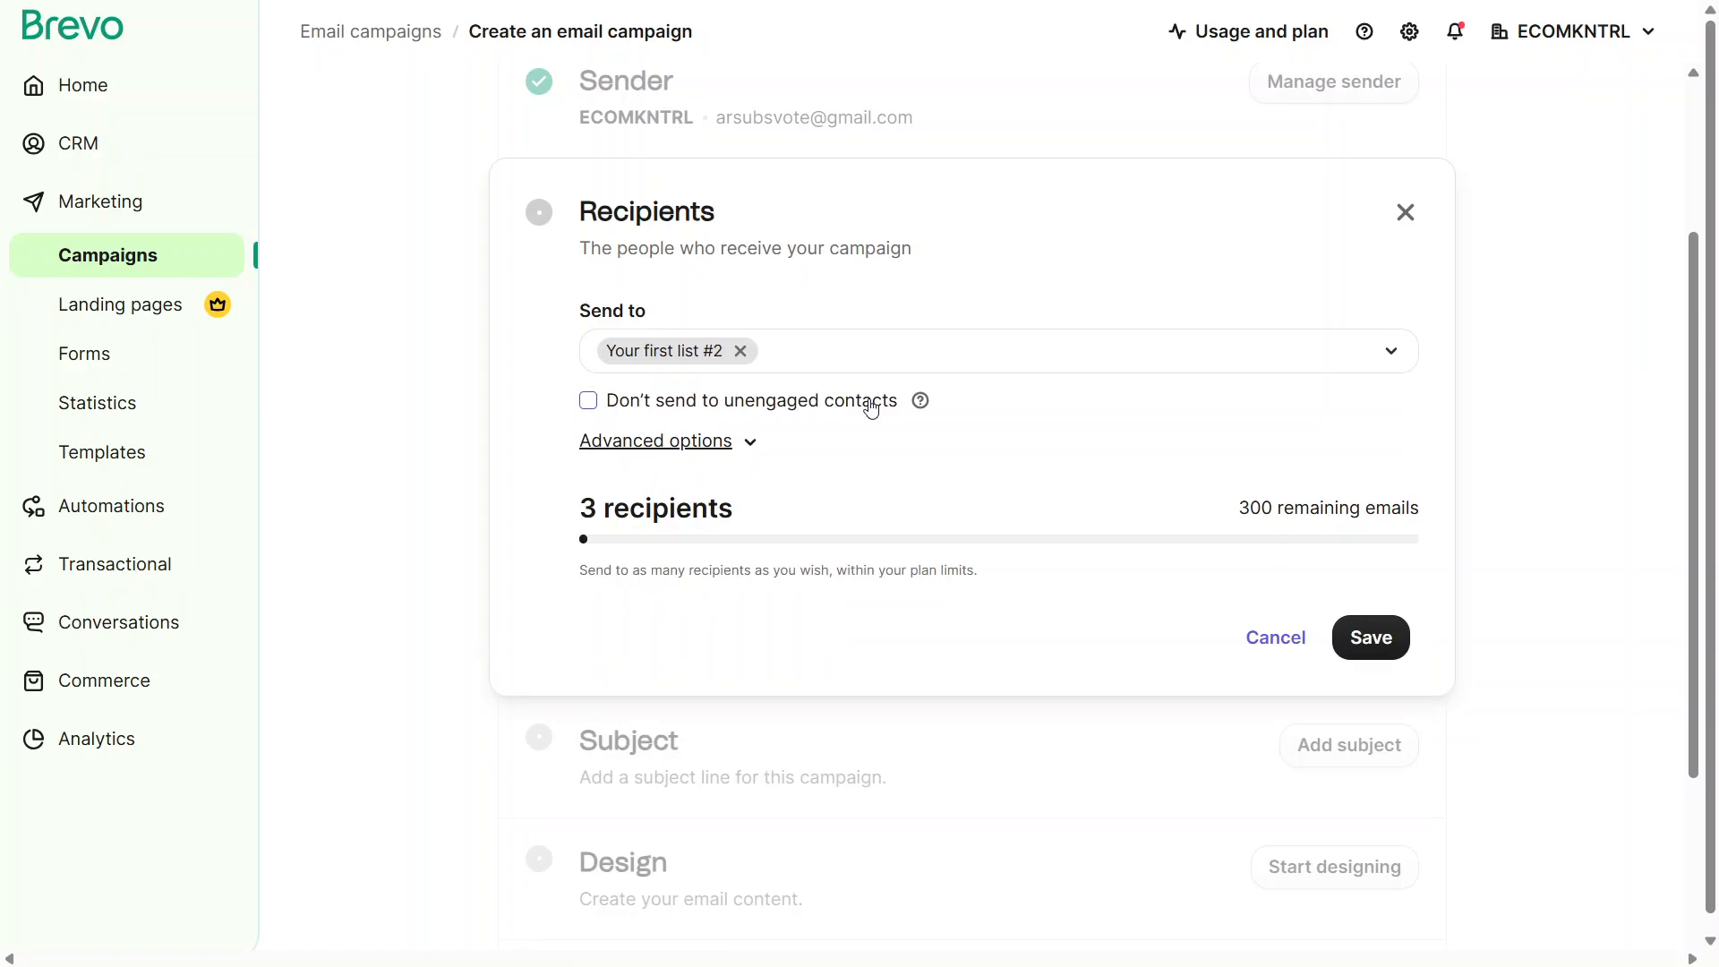
{"action": "left_click", "coordinate": [1374, 639]}
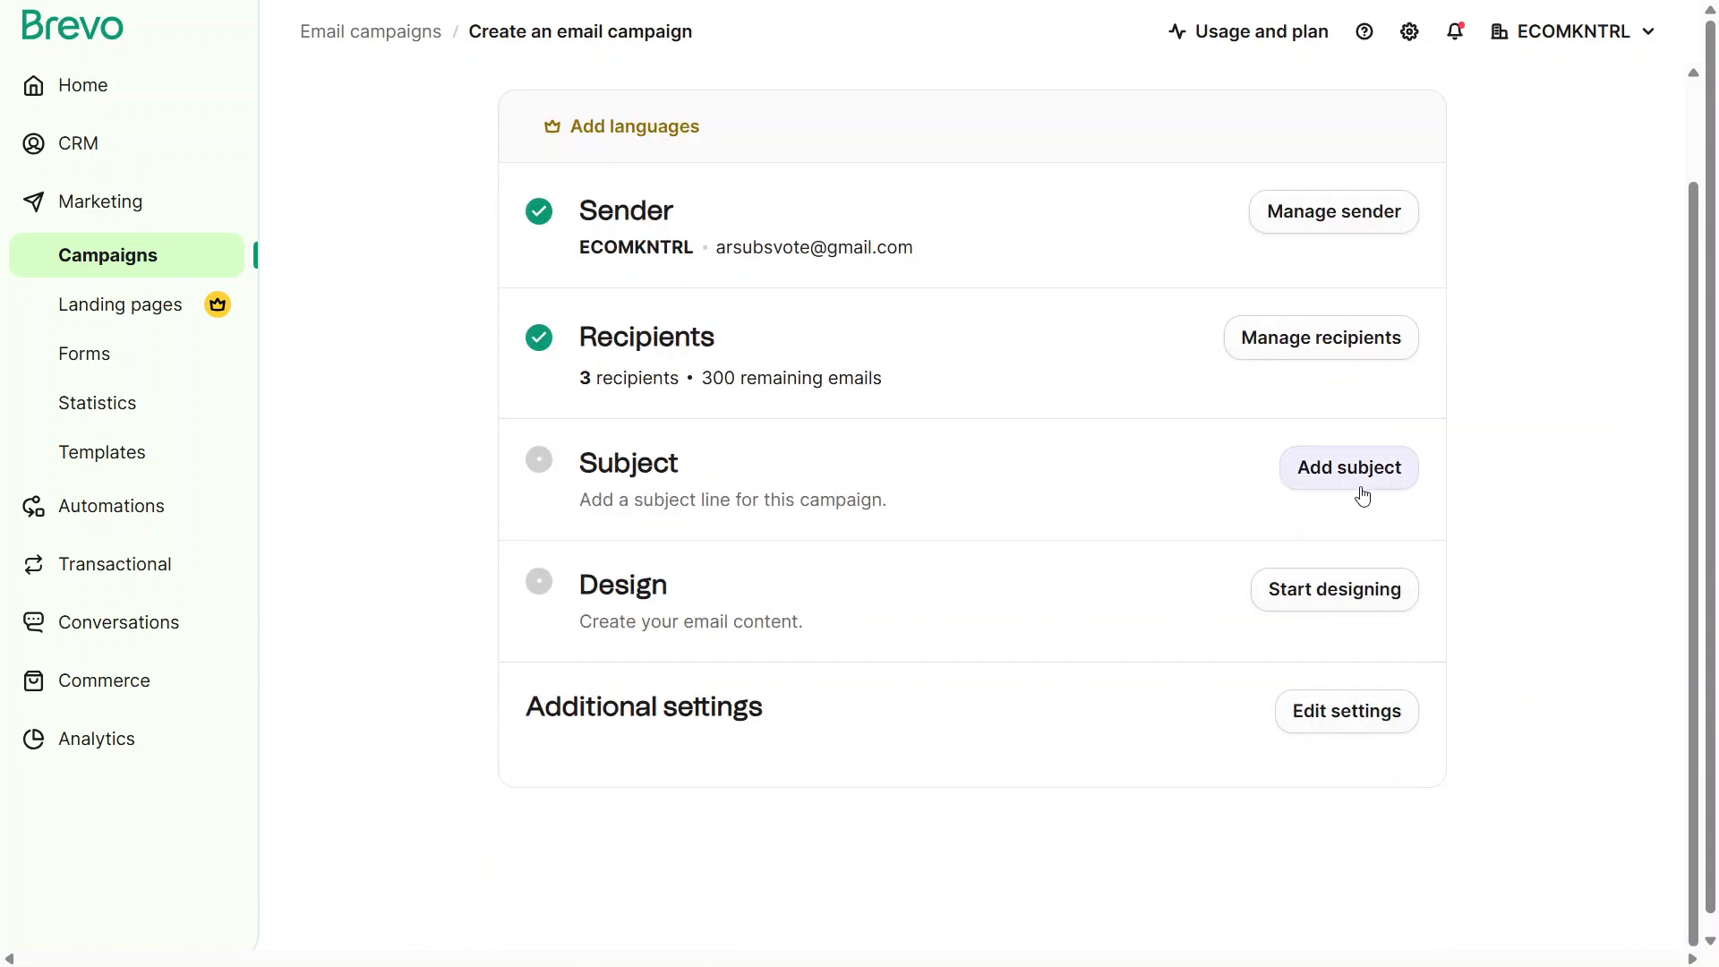
Step: Add the subject line "ECOMKNTRL" to the campaign and save it
{"action": "left_click", "coordinate": [1360, 491]}
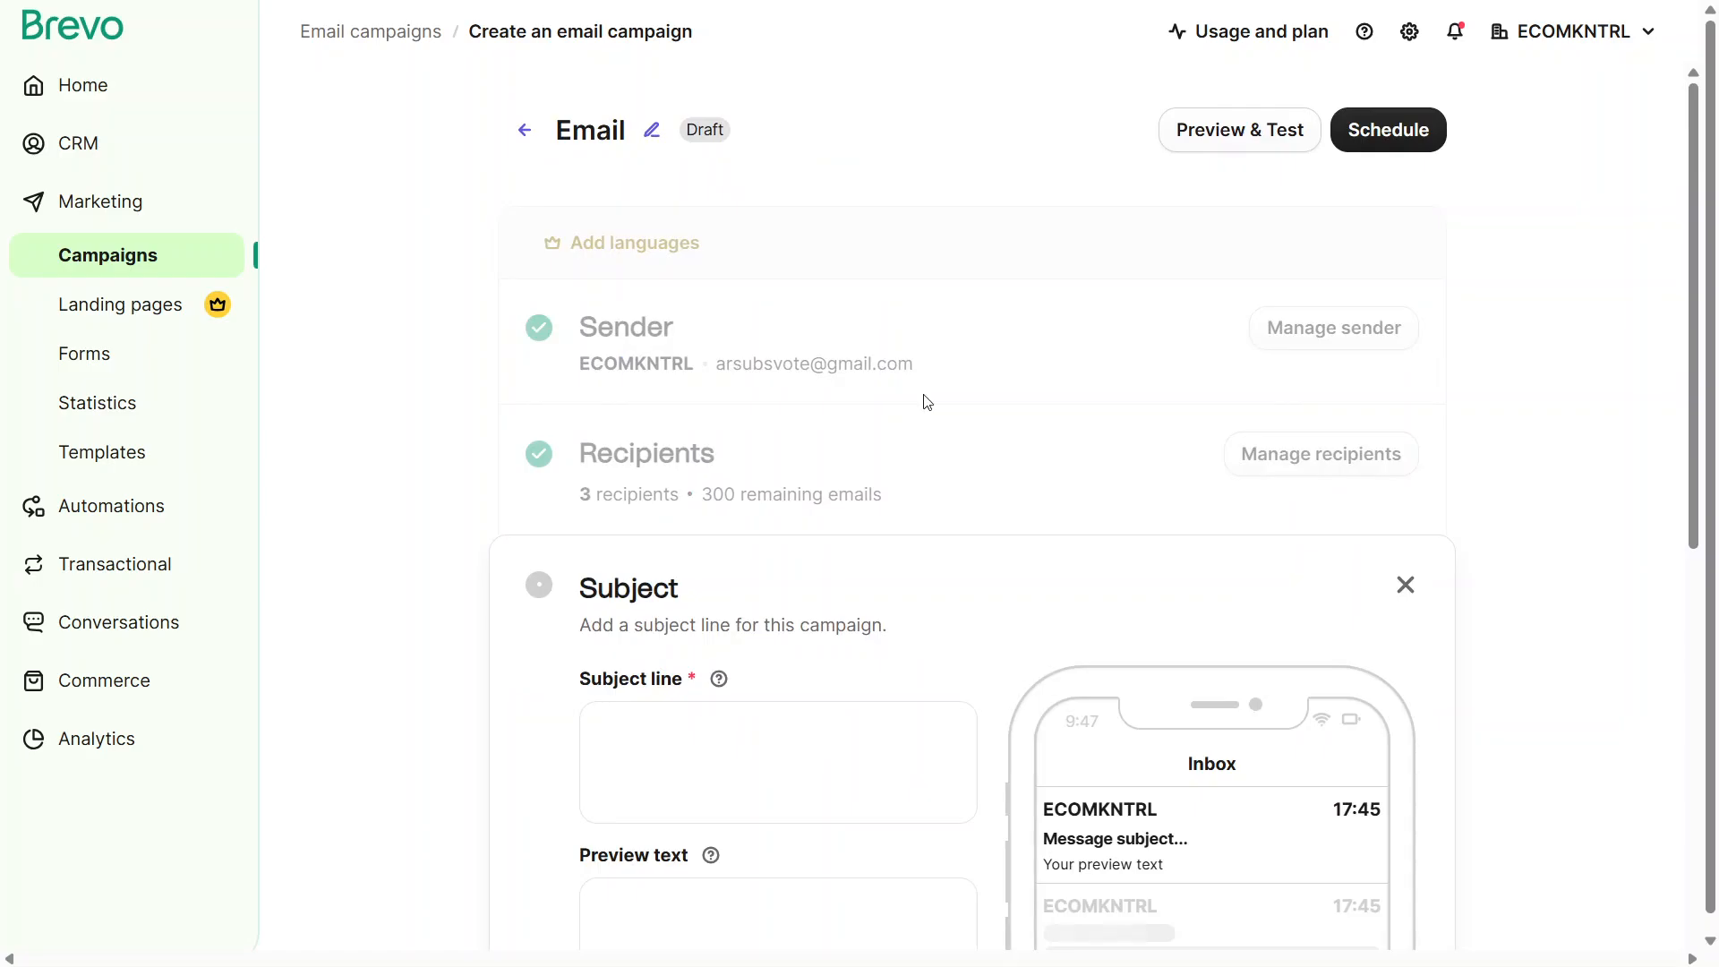
{"action": "left_click", "coordinate": [698, 709]}
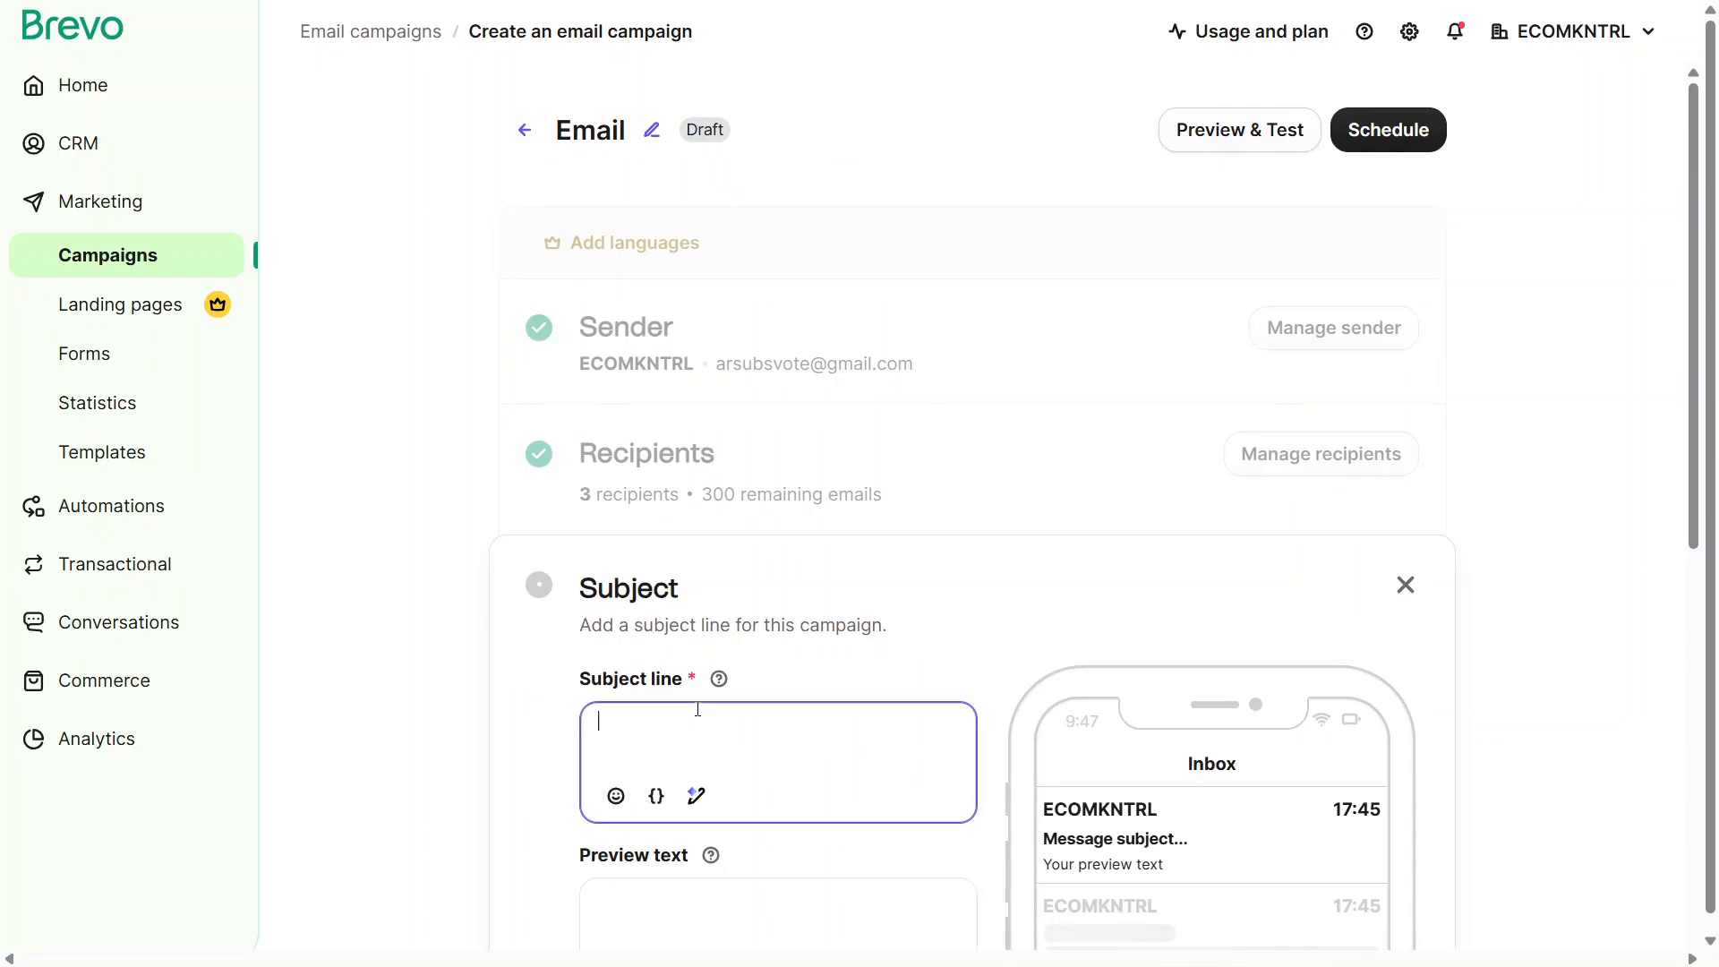
{"action": "type", "text": "ECOMKNTRL"}
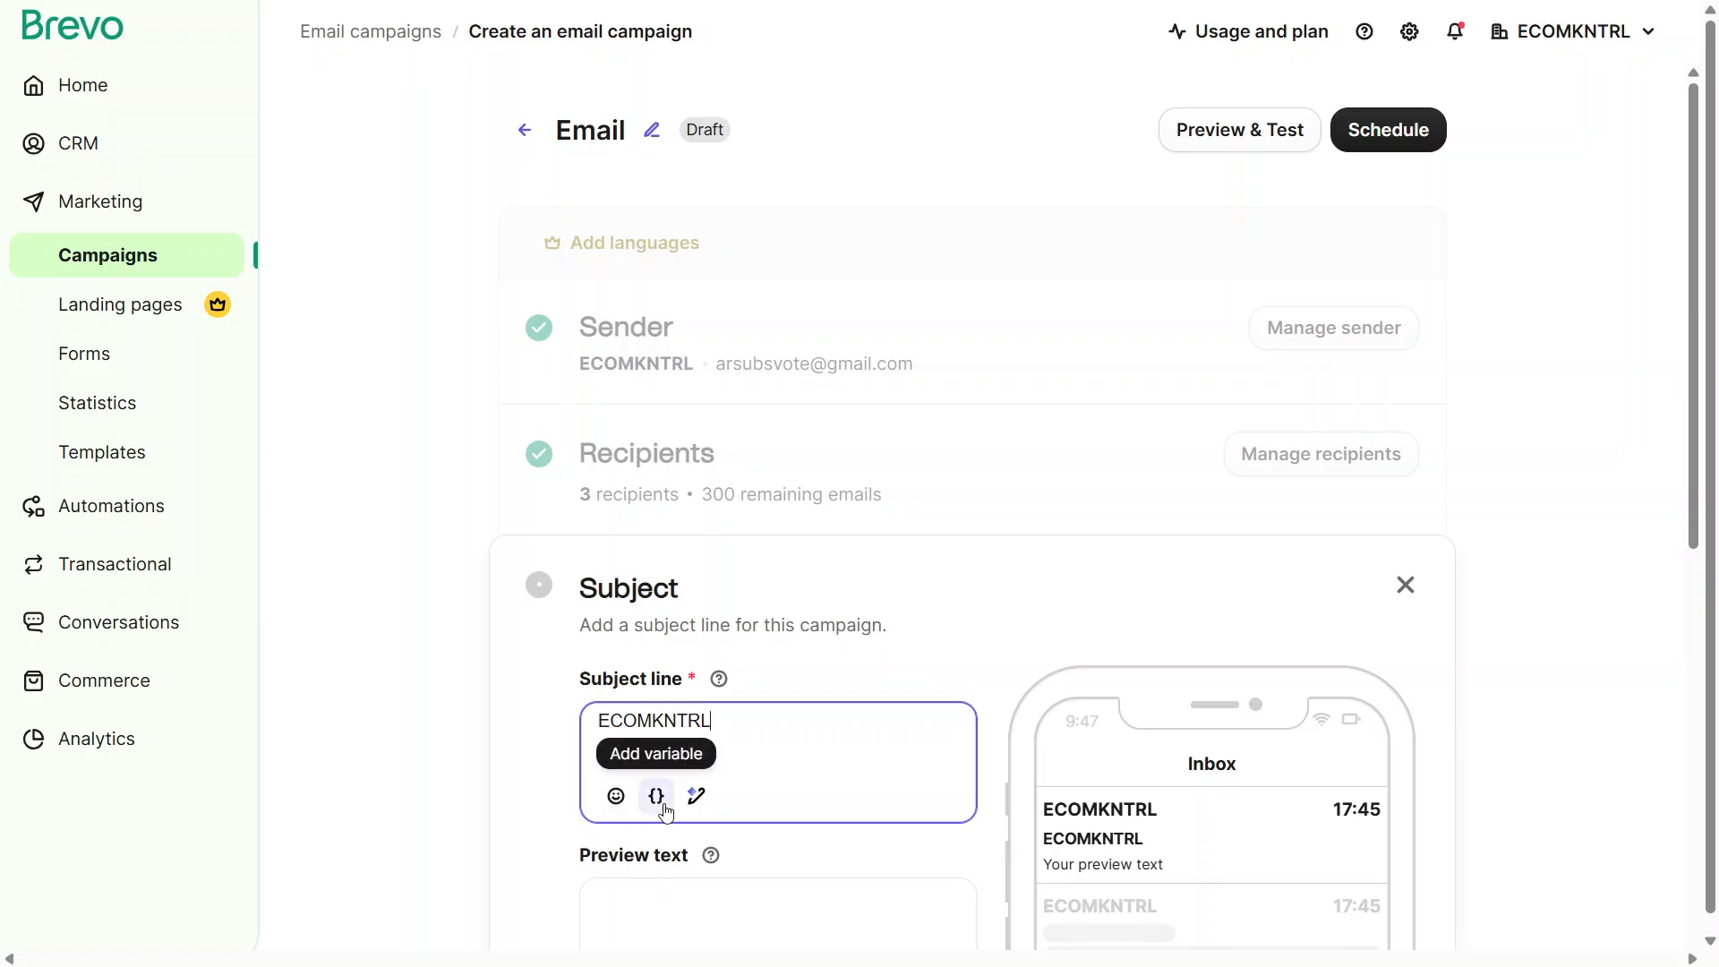
{"action": "scroll", "coordinate": [695, 814], "scroll_direction": "down", "scroll_amount": 4}
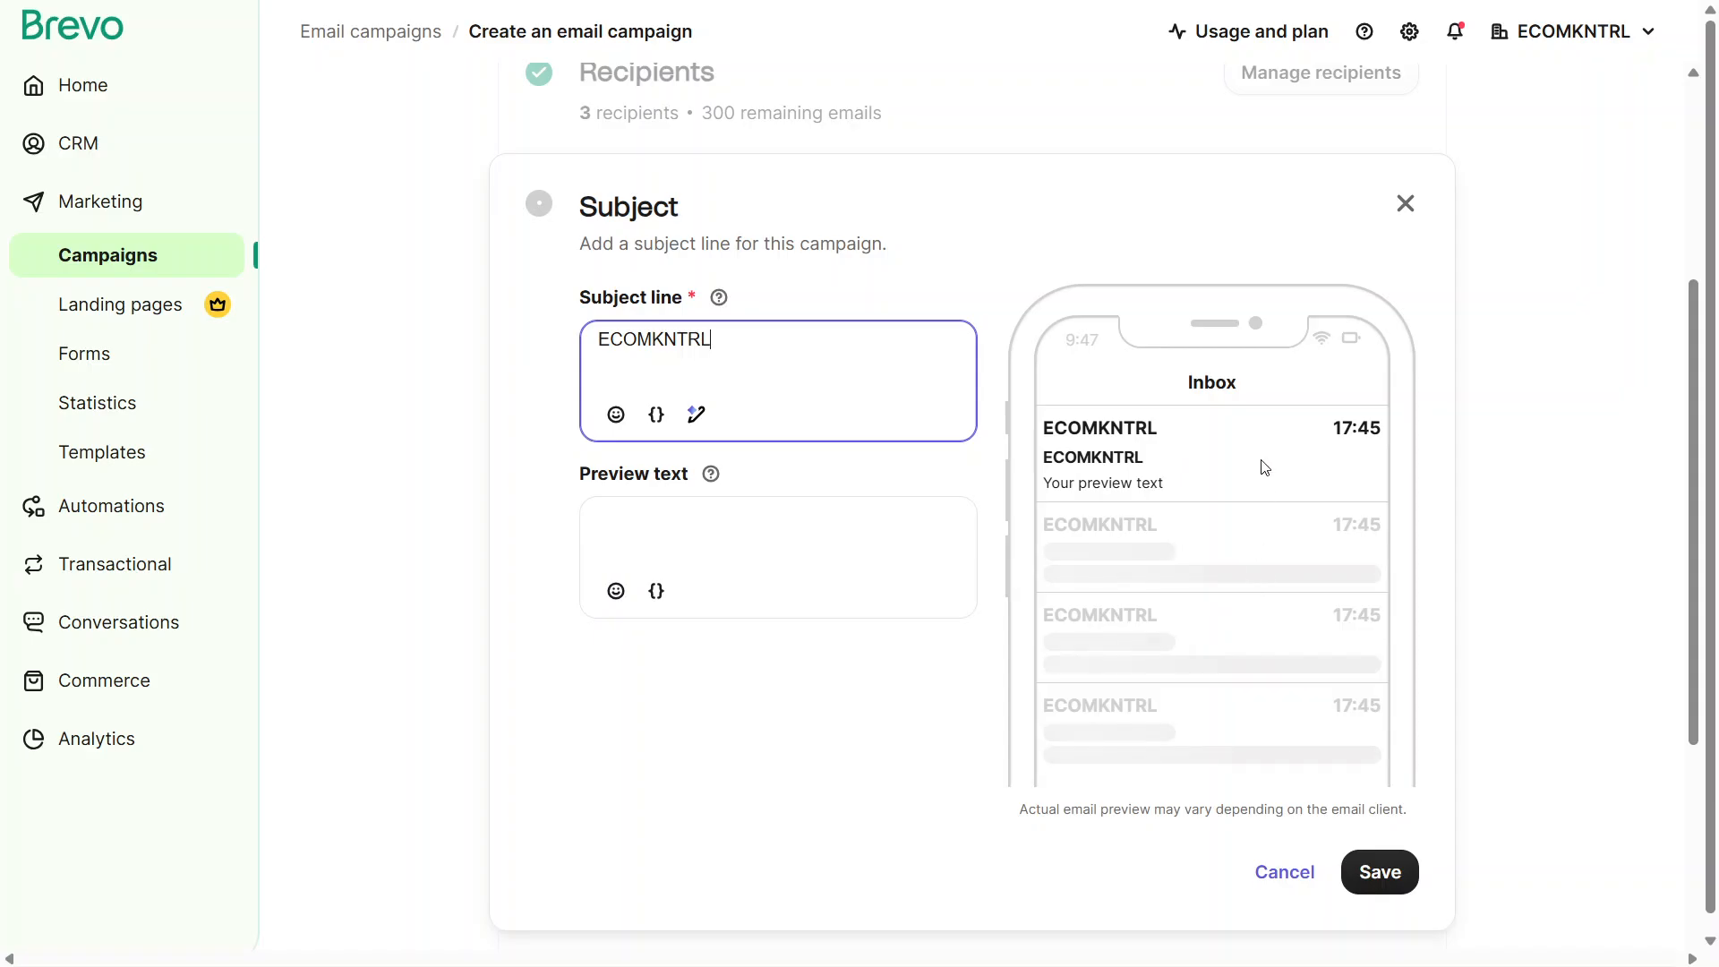
{"action": "left_click", "coordinate": [1383, 871]}
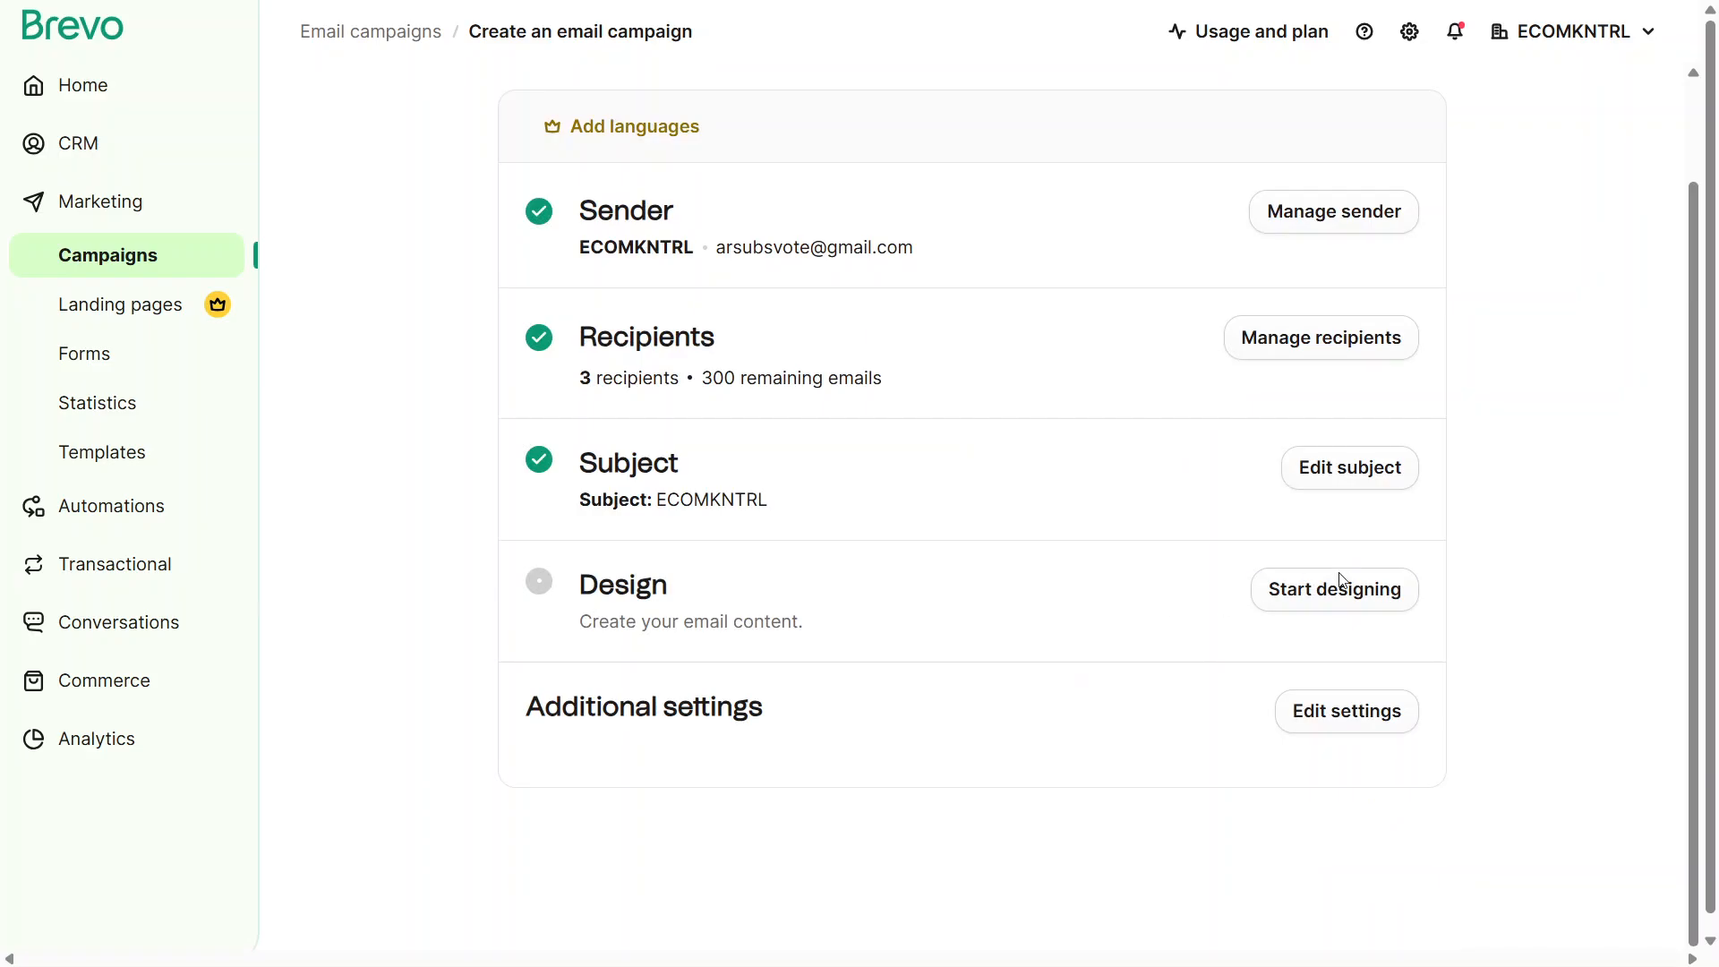
Step: Start the email design from the Default template among the basic templates
{"action": "left_click", "coordinate": [1343, 602]}
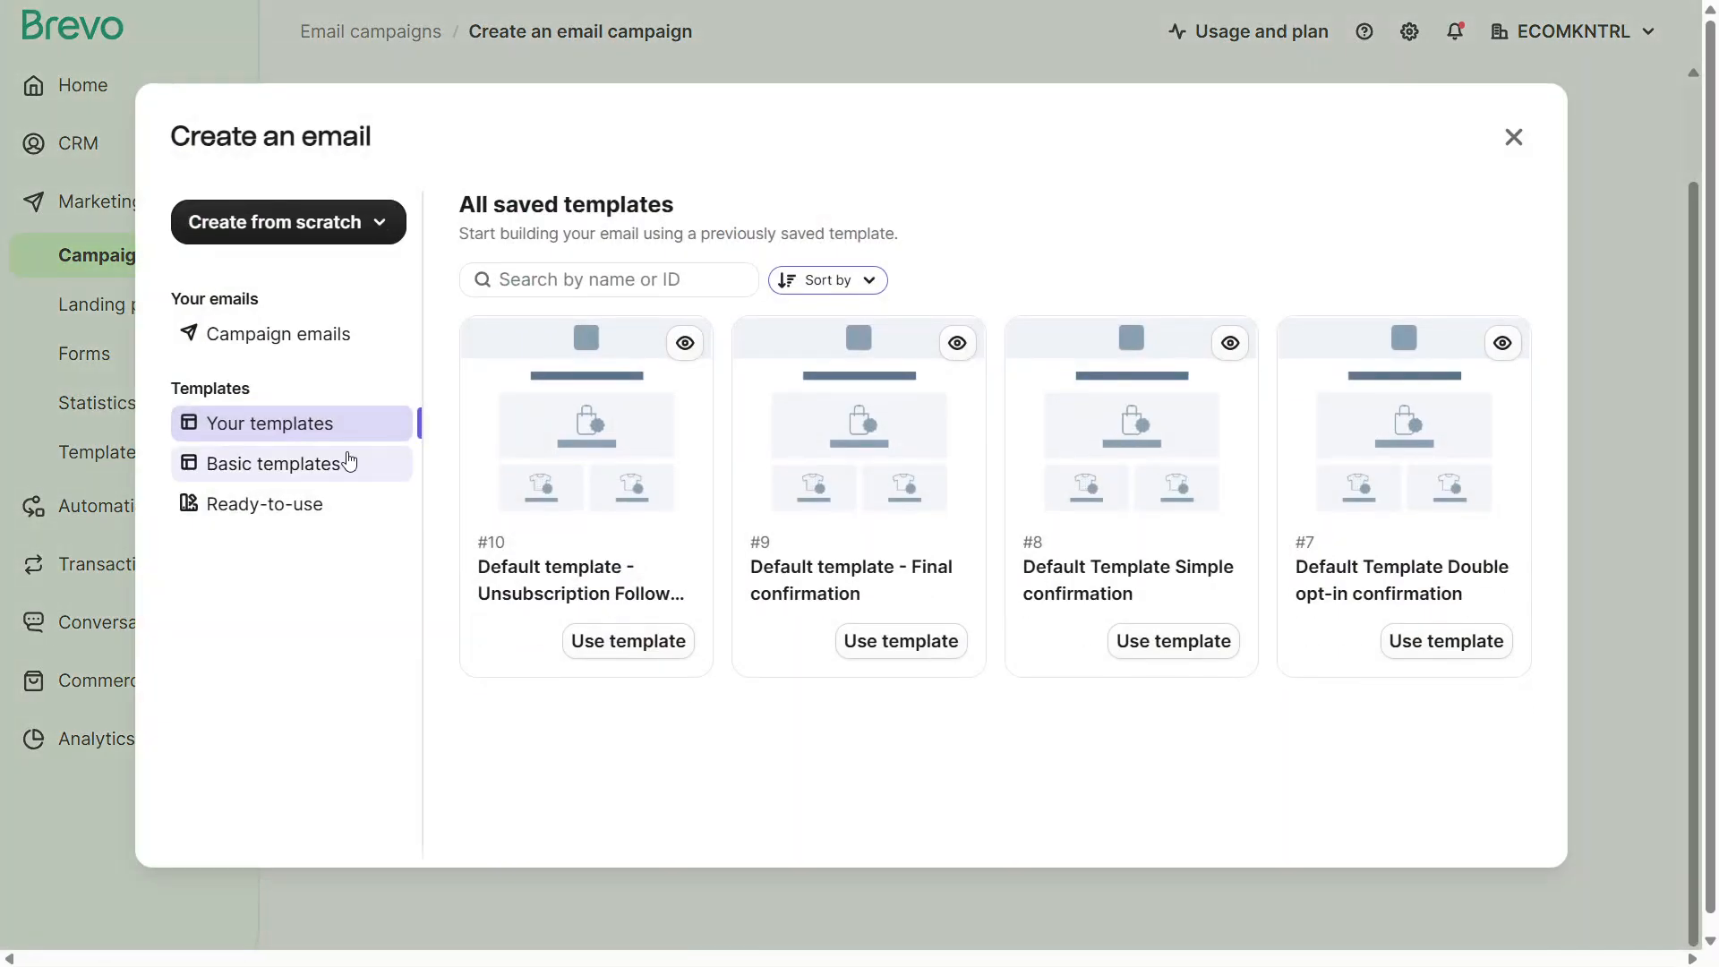
{"action": "left_click", "coordinate": [351, 464]}
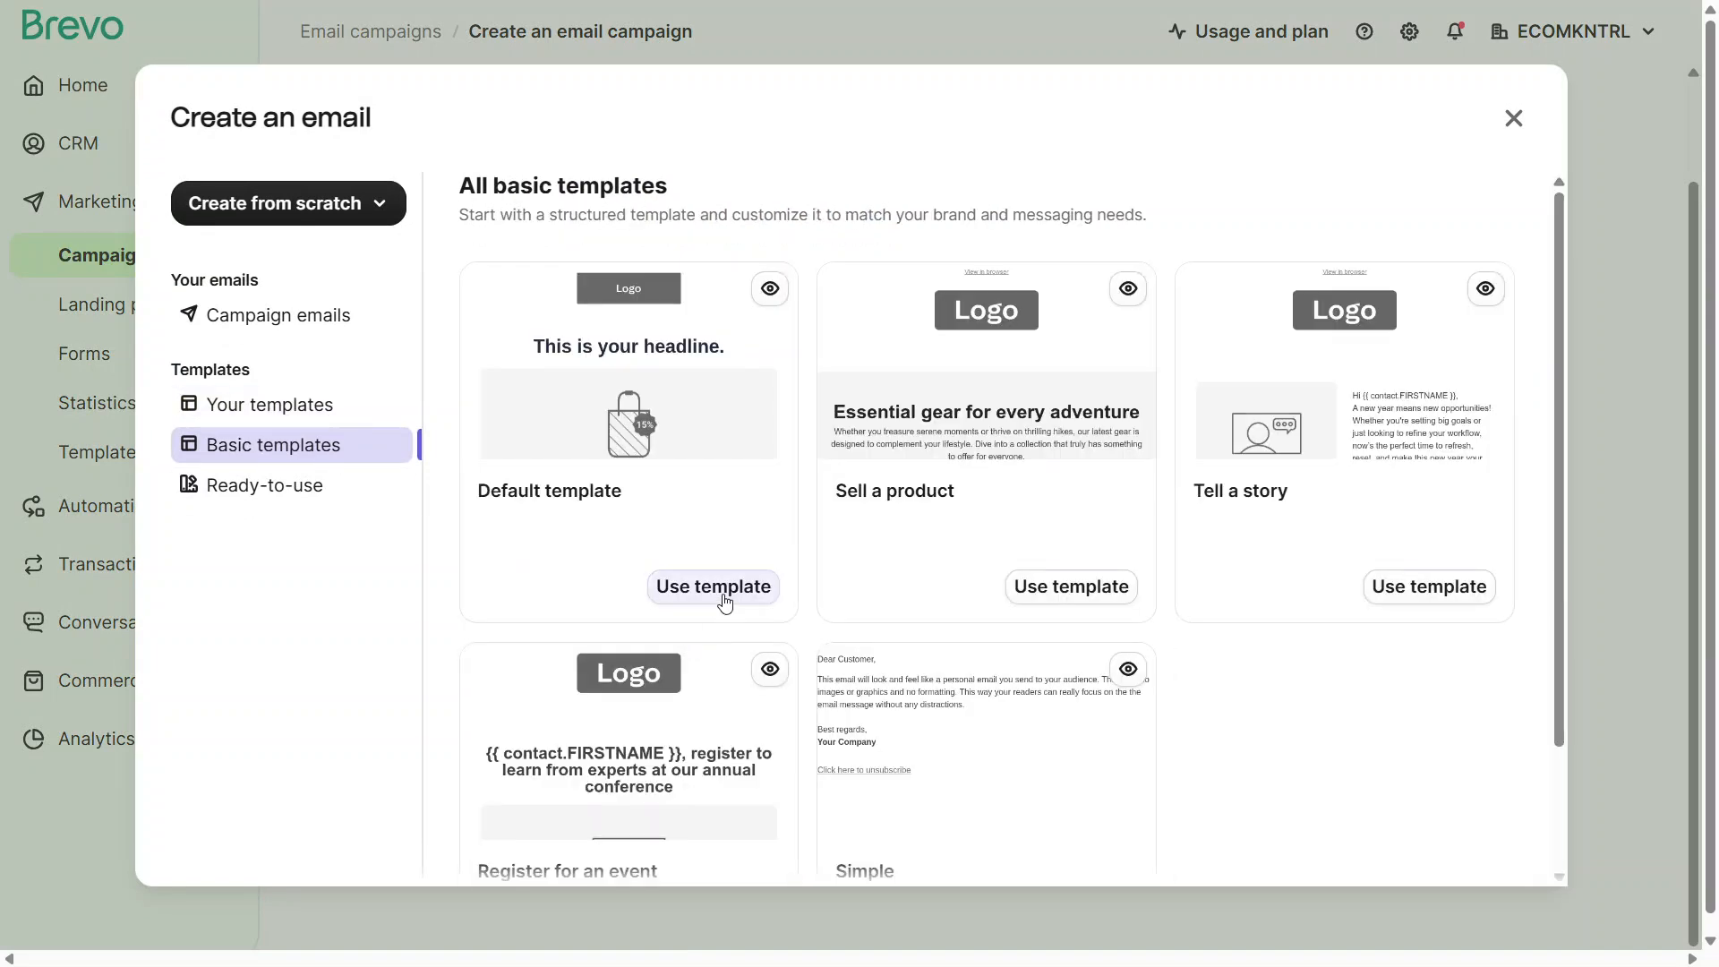
{"action": "left_click", "coordinate": [725, 590]}
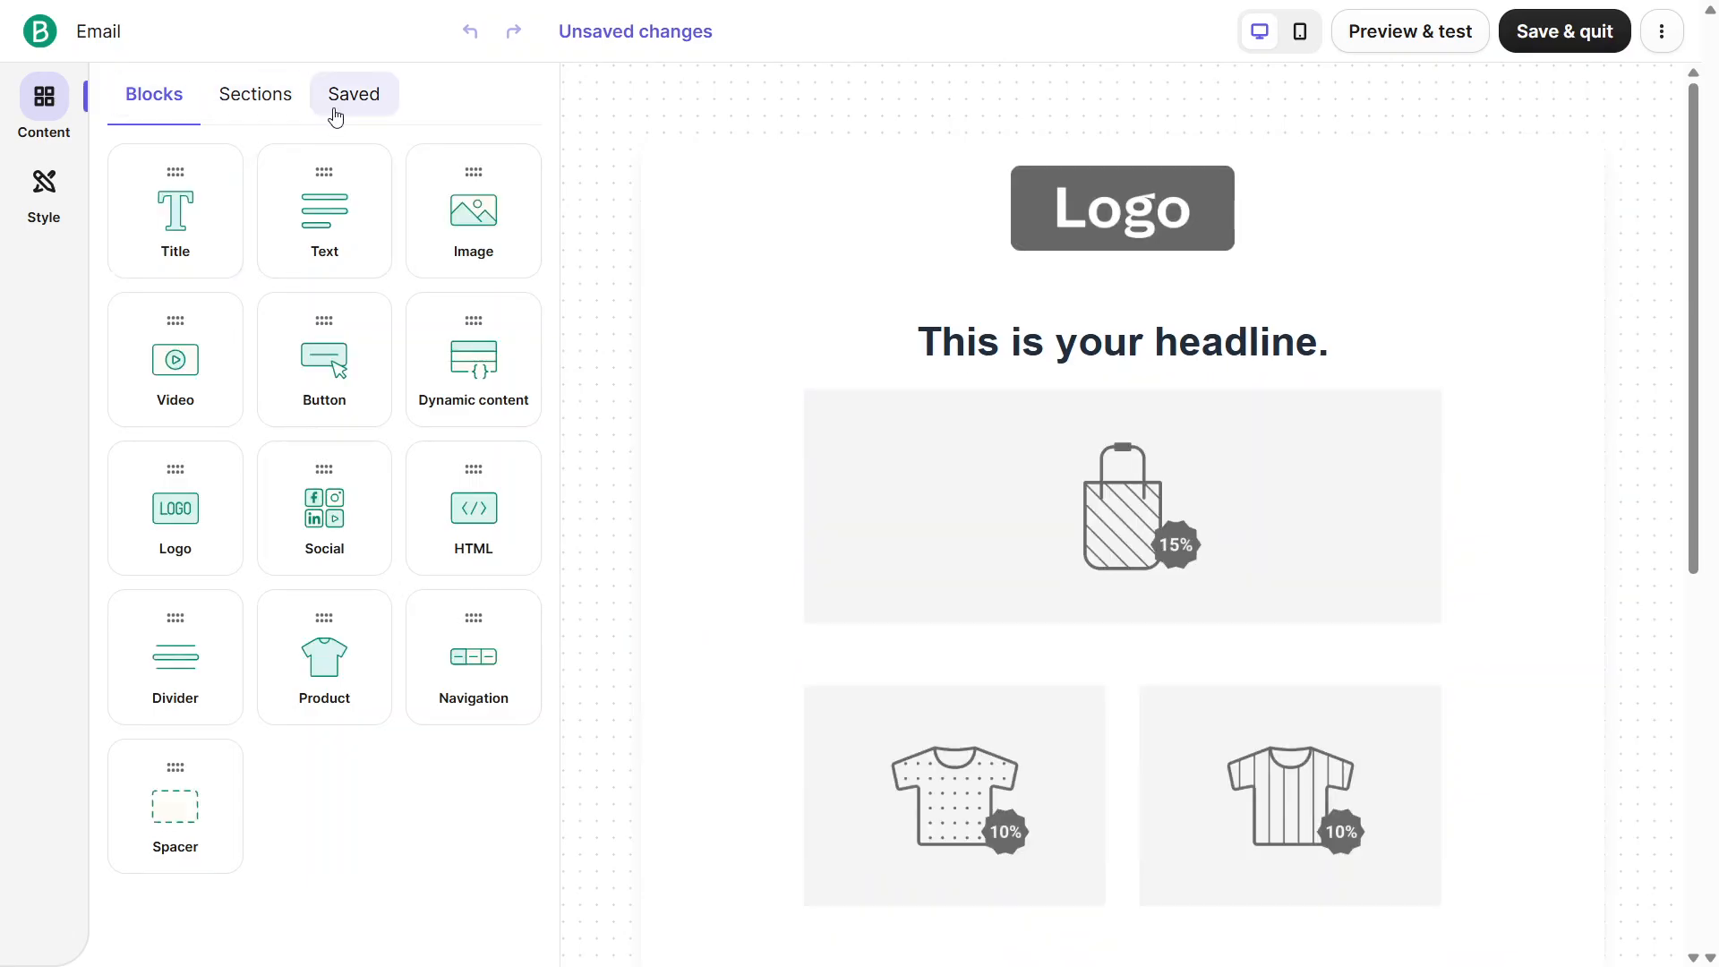
Step: Examine the available content blocks and the email's style settings for layout, background, text, links and buttons
{"action": "mouse_move", "coordinate": [313, 226]}
{"action": "left_mouse_down"}
{"action": "mouse_move", "coordinate": [794, 343]}
{"action": "mouse_move", "coordinate": [963, 422]}
{"action": "mouse_move", "coordinate": [994, 395]}
{"action": "mouse_move", "coordinate": [437, 262]}
{"action": "mouse_move", "coordinate": [223, 166]}
{"action": "mouse_move", "coordinate": [299, 206]}
{"action": "mouse_move", "coordinate": [309, 192]}
{"action": "left_mouse_up"}
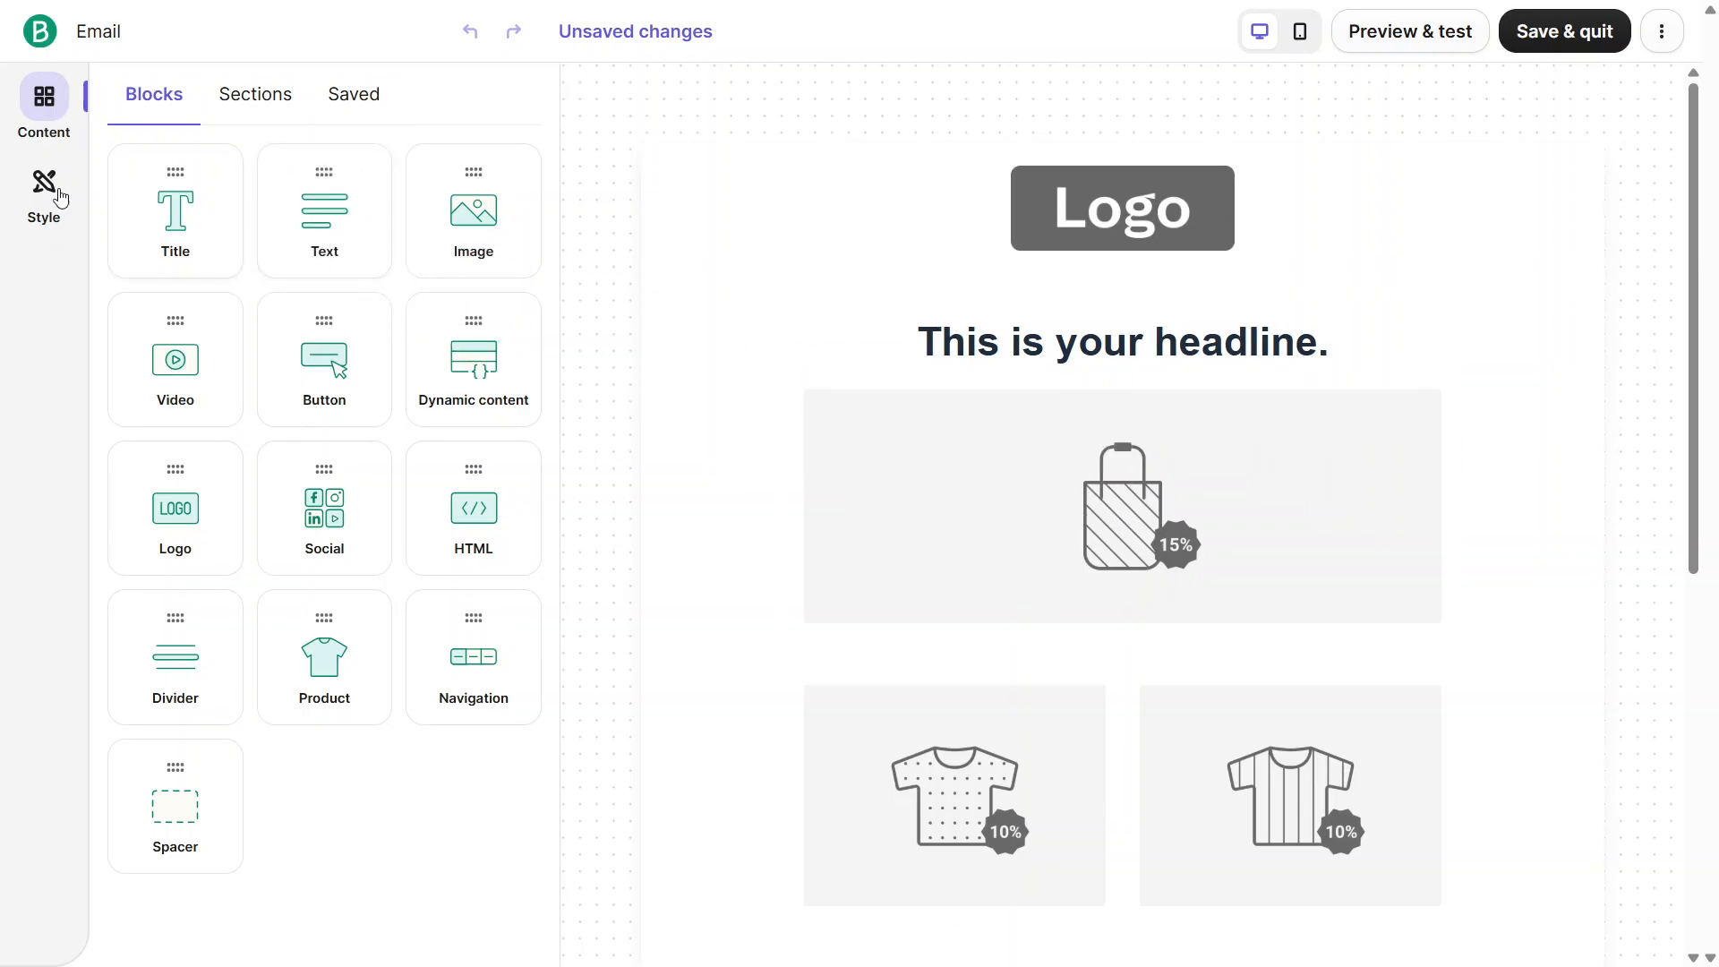
{"action": "left_click", "coordinate": [41, 194]}
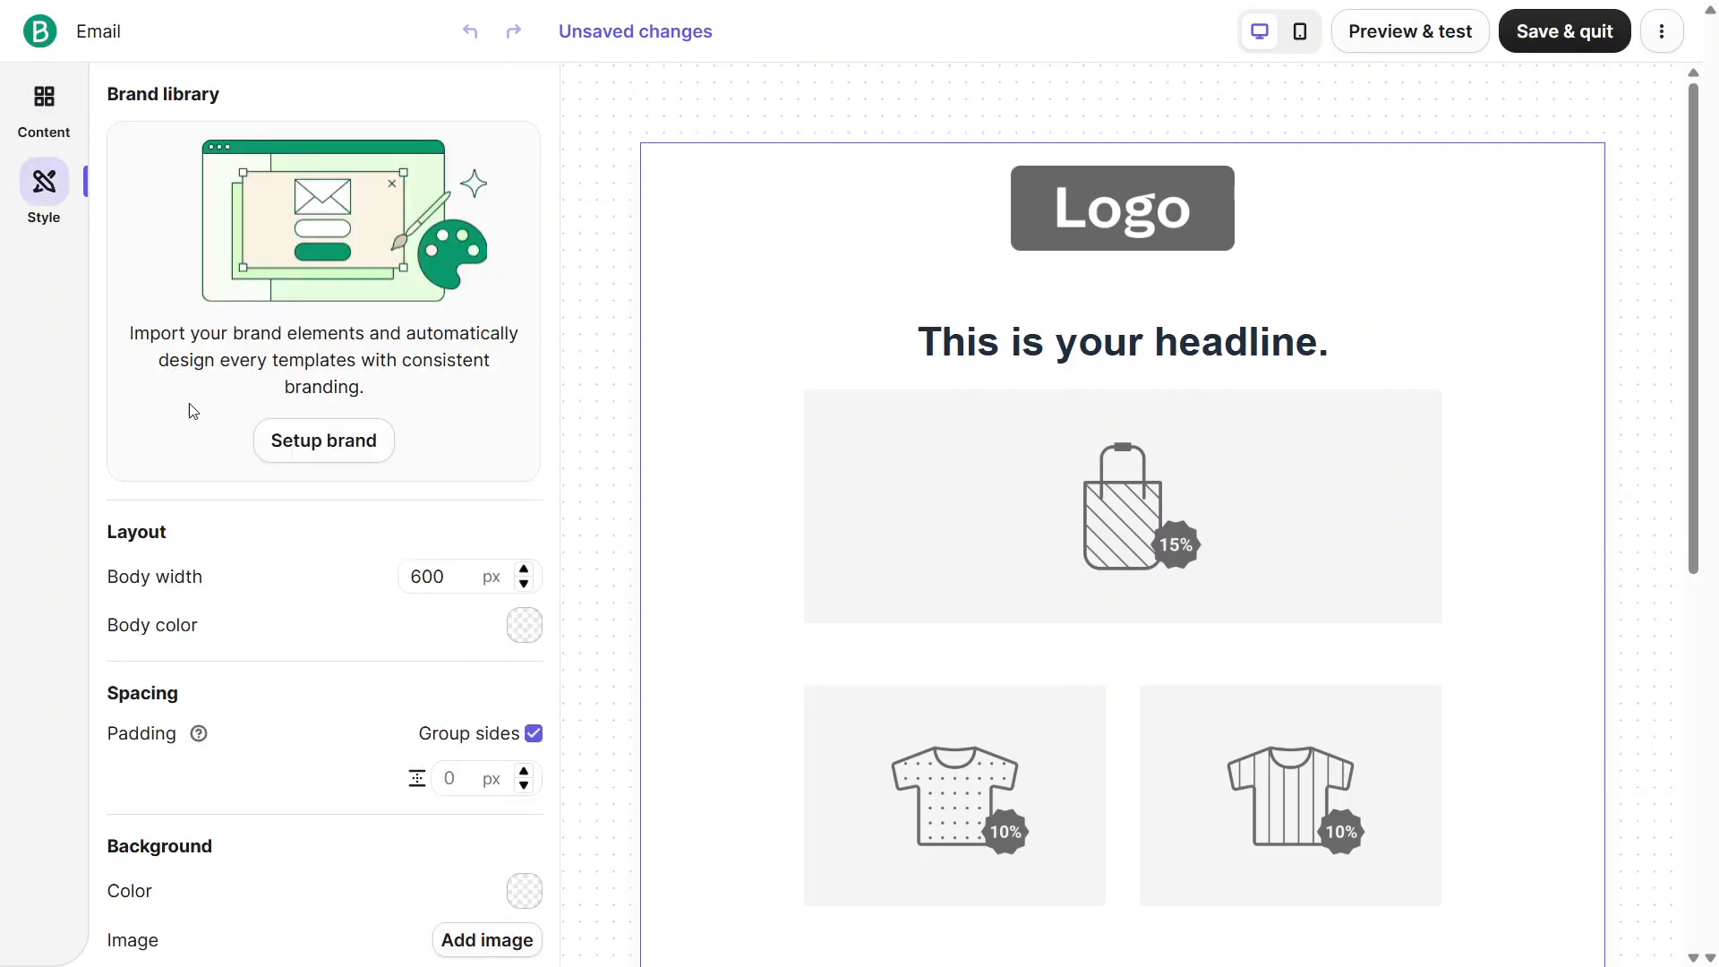
{"action": "scroll", "coordinate": [210, 462], "scroll_direction": "down", "scroll_amount": 10}
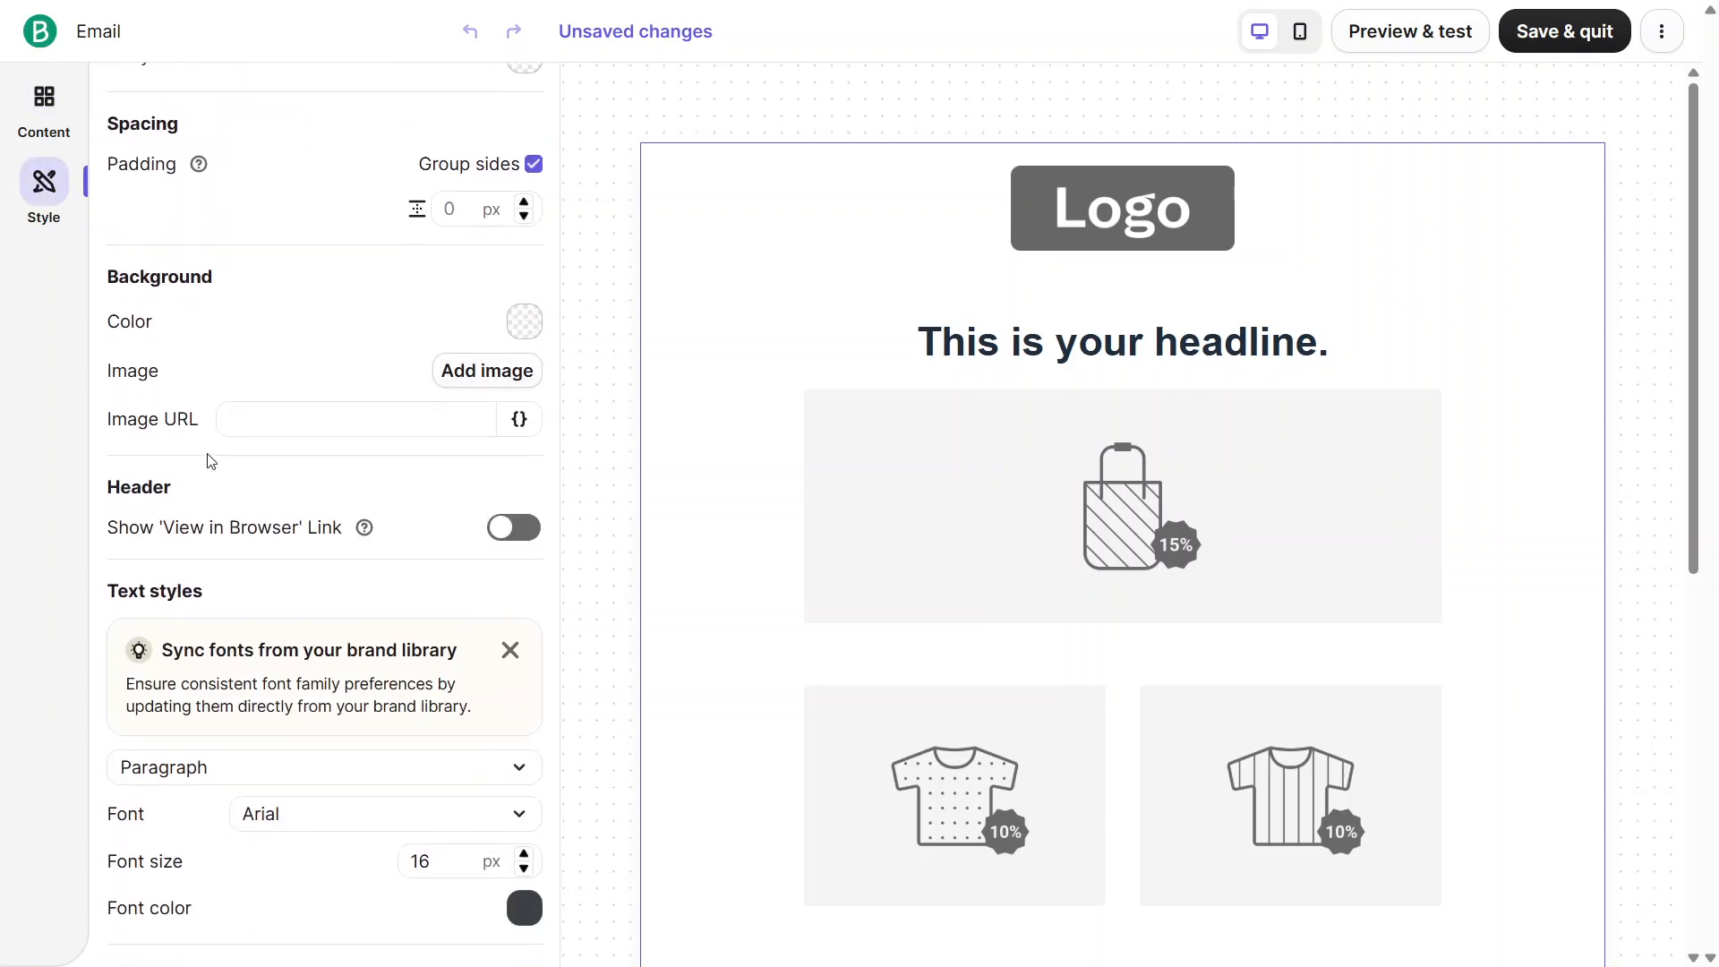
{"action": "scroll", "coordinate": [210, 461], "scroll_direction": "down", "scroll_amount": 5}
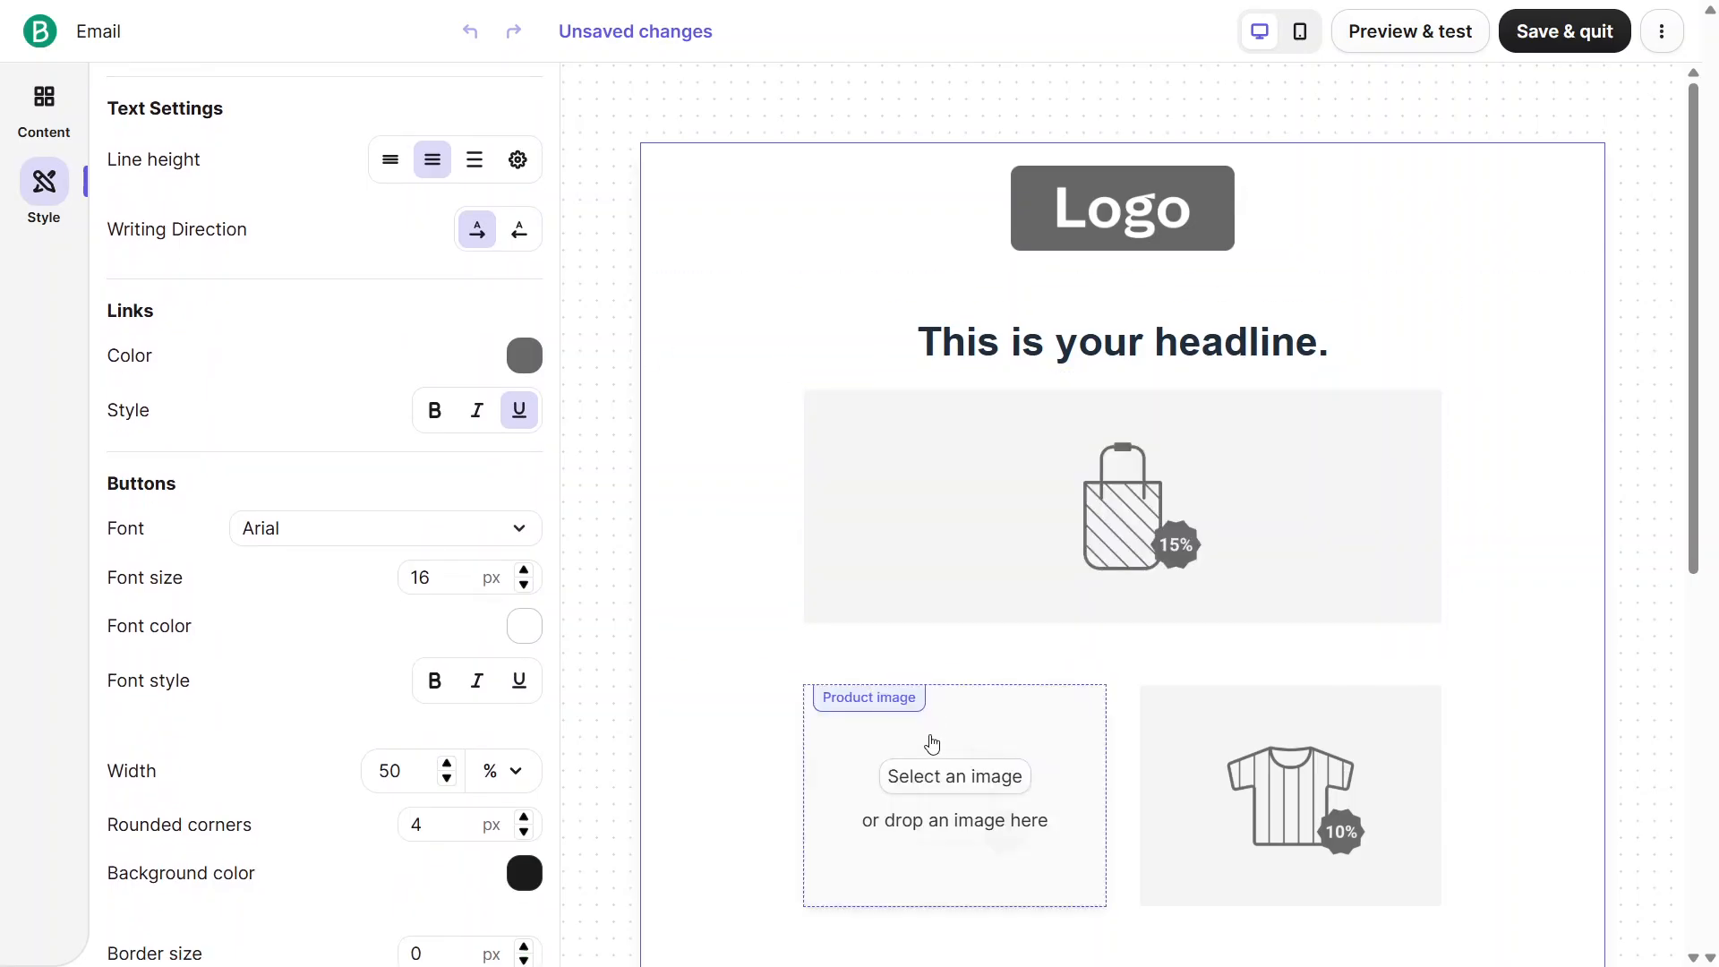
Step: Inspect the settings of the dotted T-shirt and bag product images, and save the design and quit the editor
{"action": "left_click", "coordinate": [932, 743]}
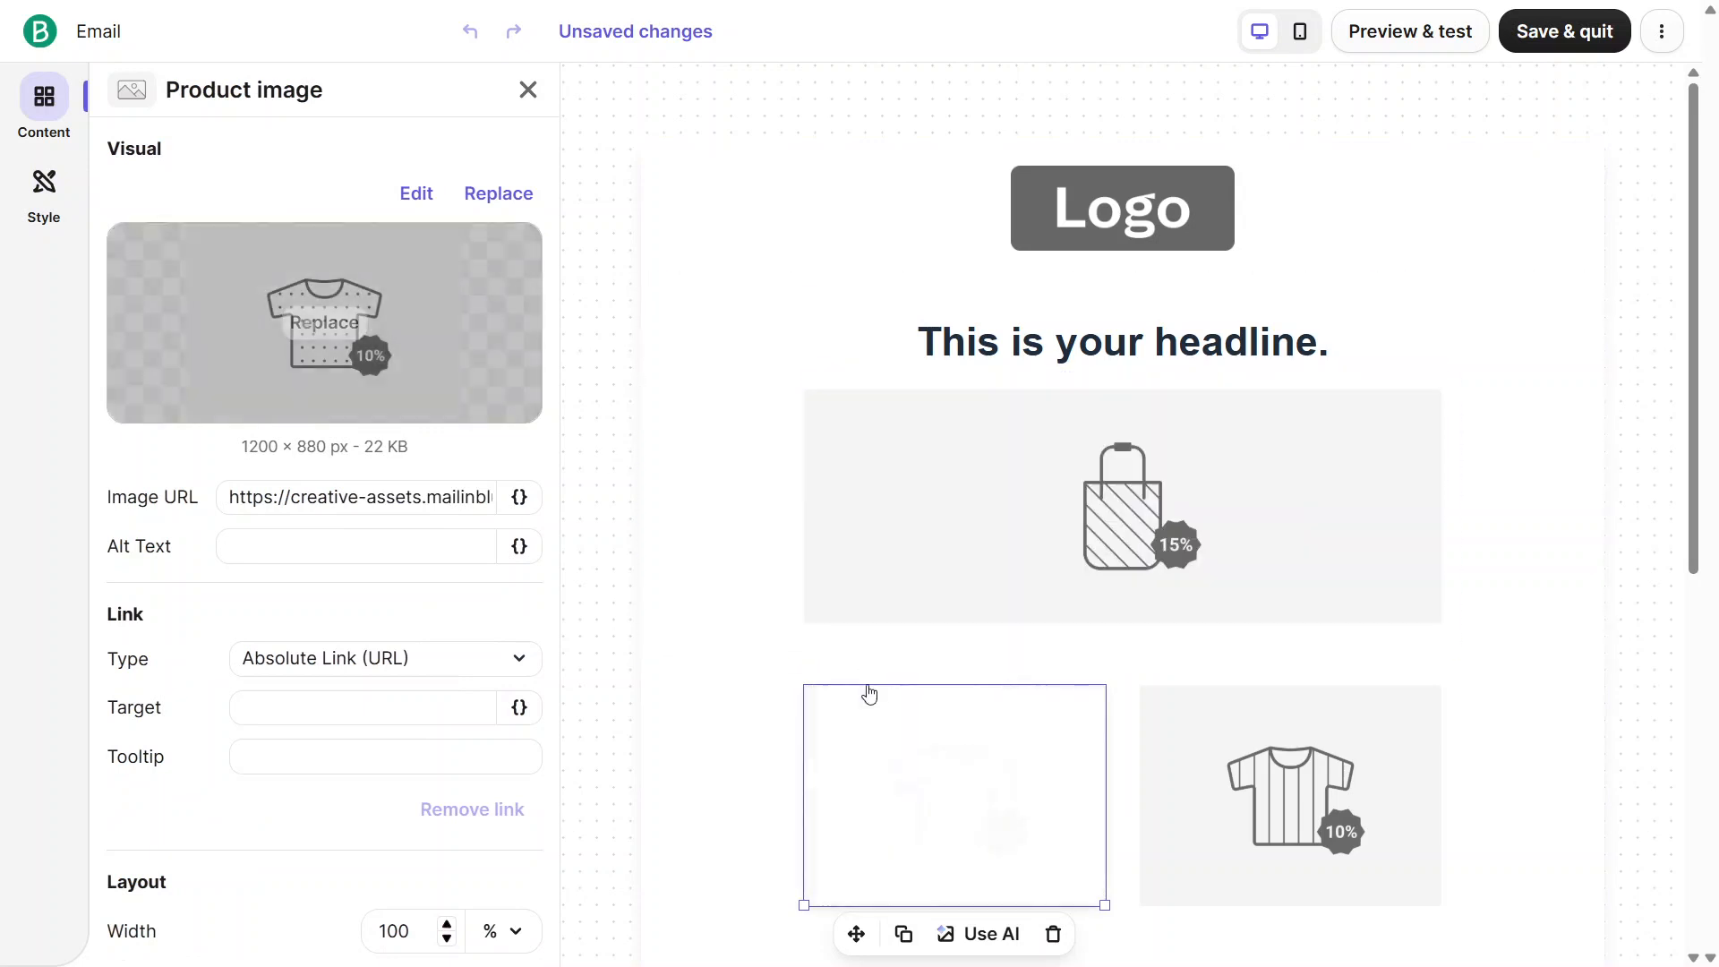
{"action": "scroll", "coordinate": [869, 694], "scroll_direction": "down", "scroll_amount": 1}
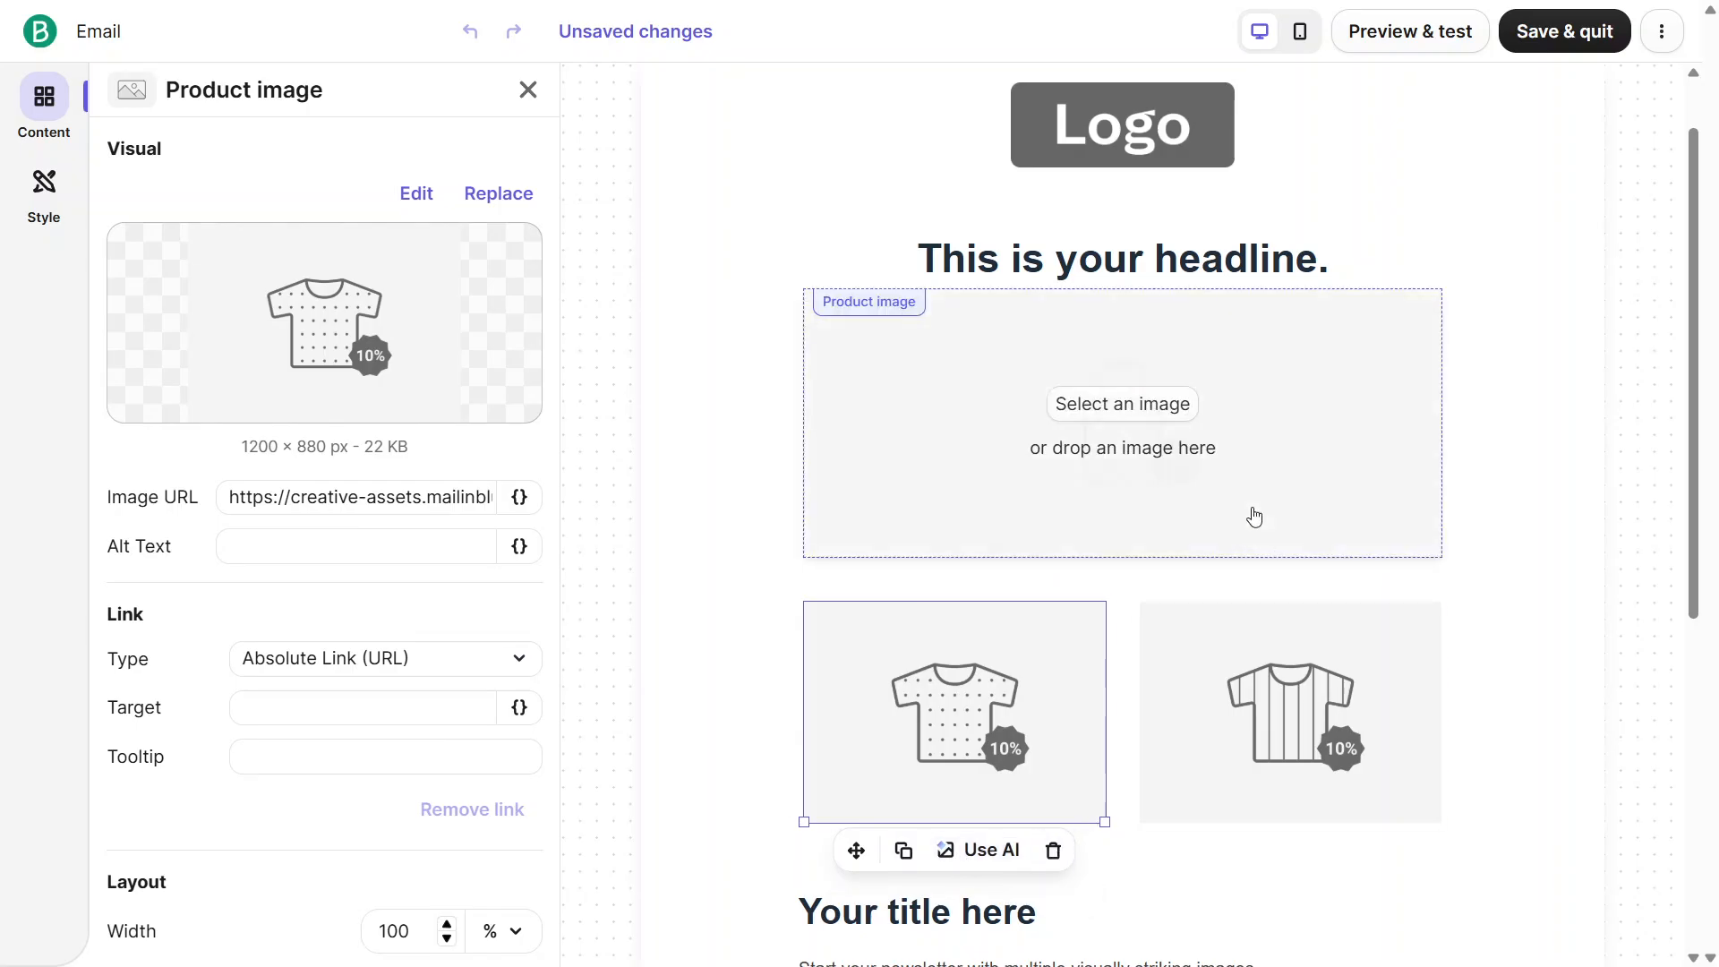
{"action": "left_click", "coordinate": [1254, 516]}
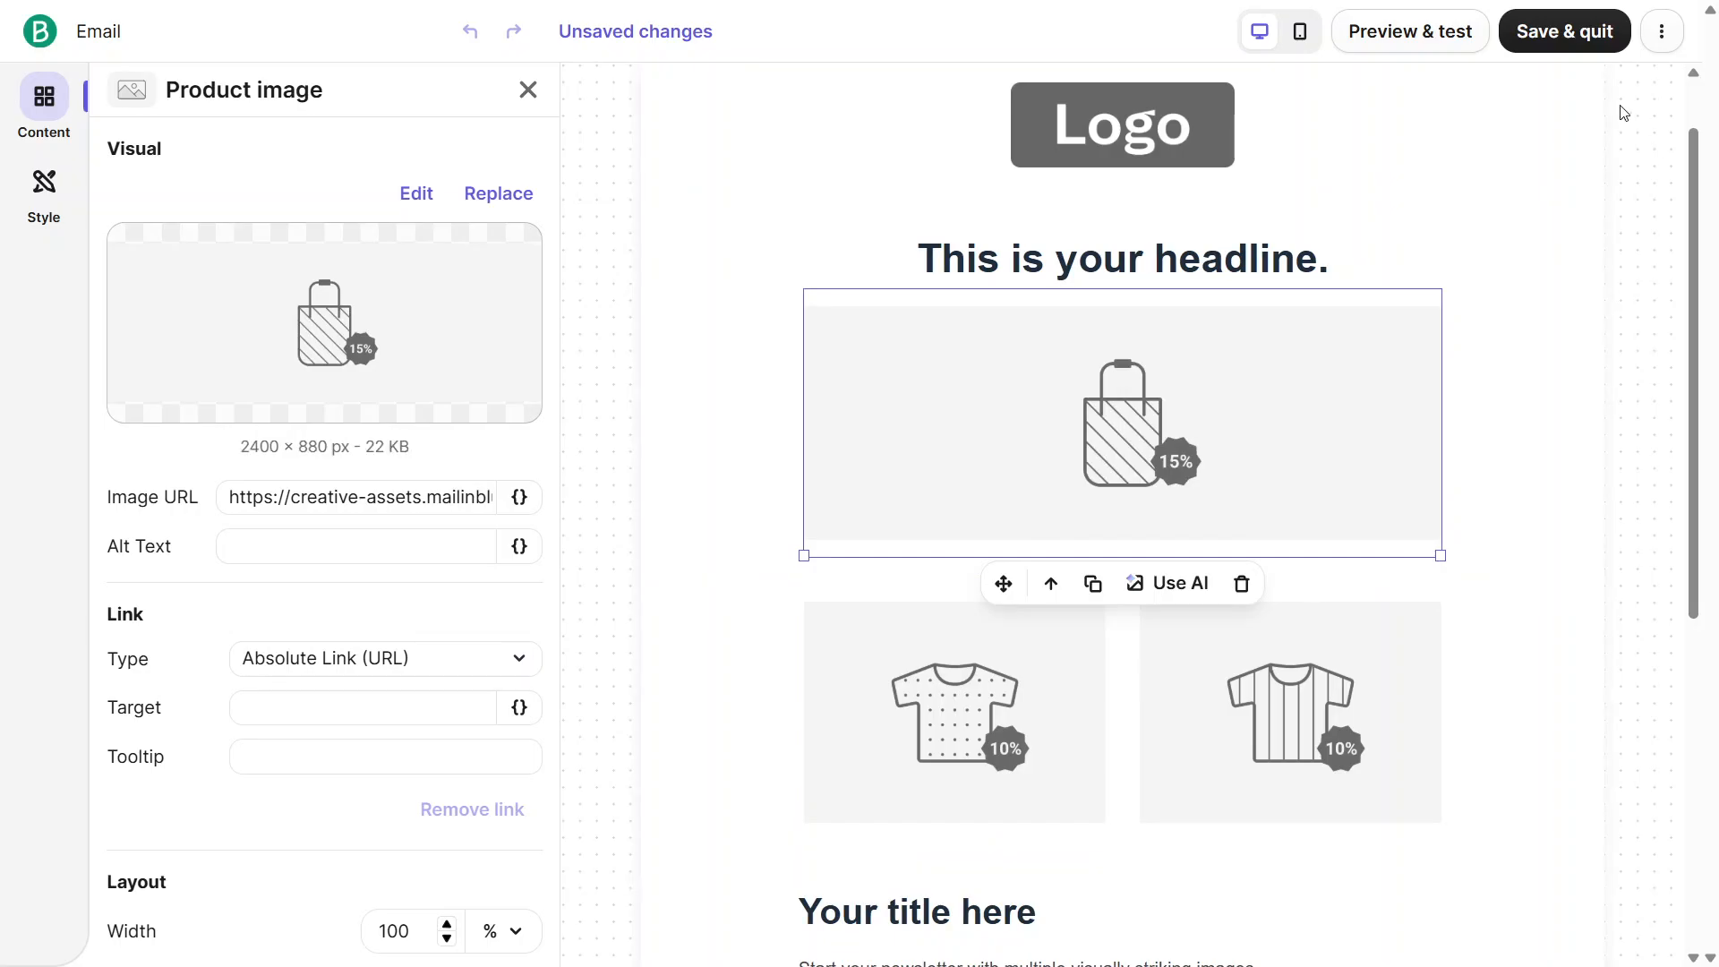
{"action": "left_click", "coordinate": [1539, 33]}
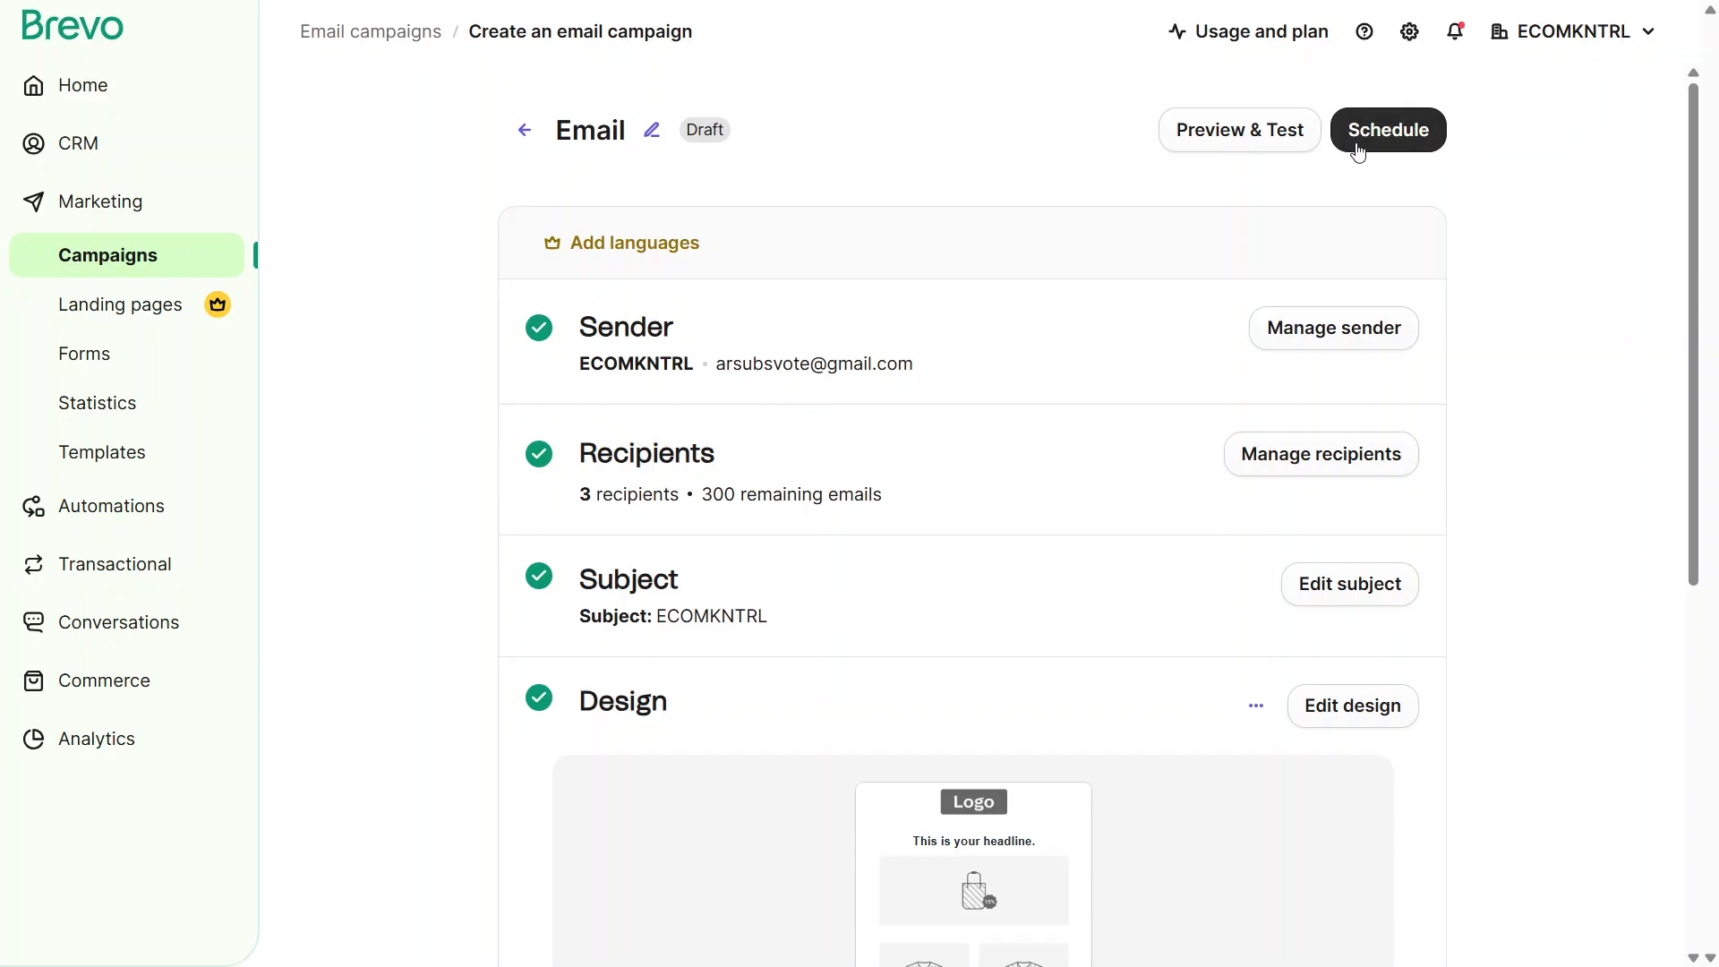
Step: Open the campaign's sending options and choose Schedule for later
{"action": "left_click", "coordinate": [1404, 152]}
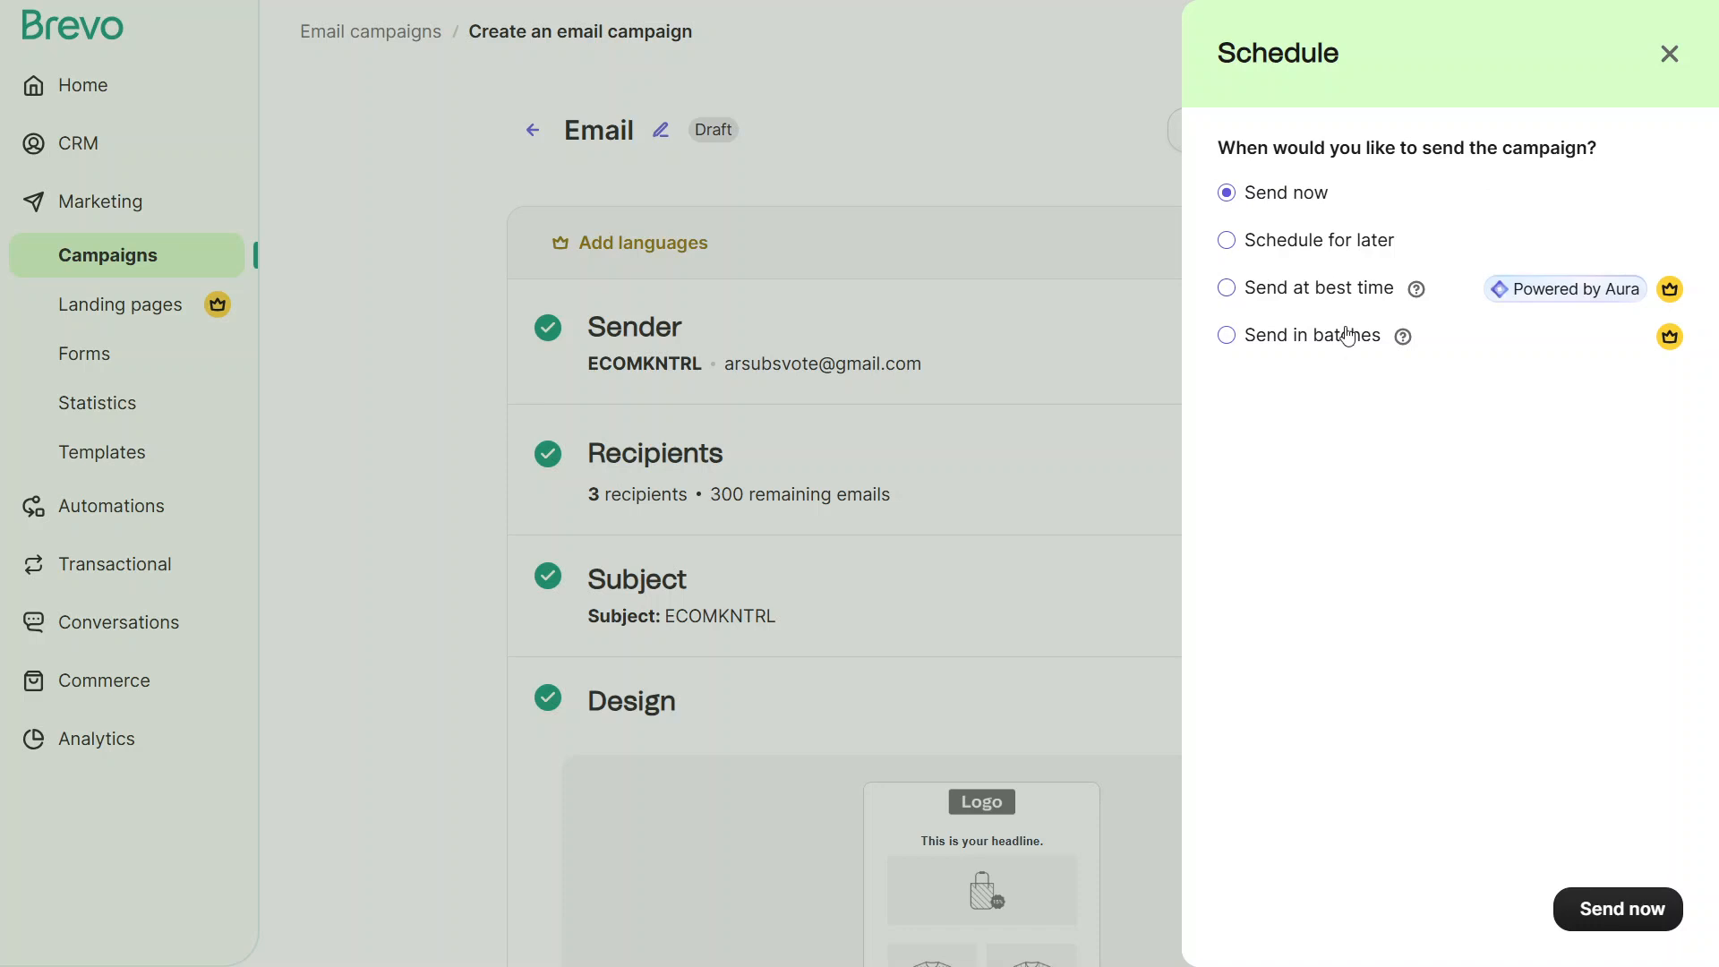
{"action": "left_click", "coordinate": [1372, 251]}
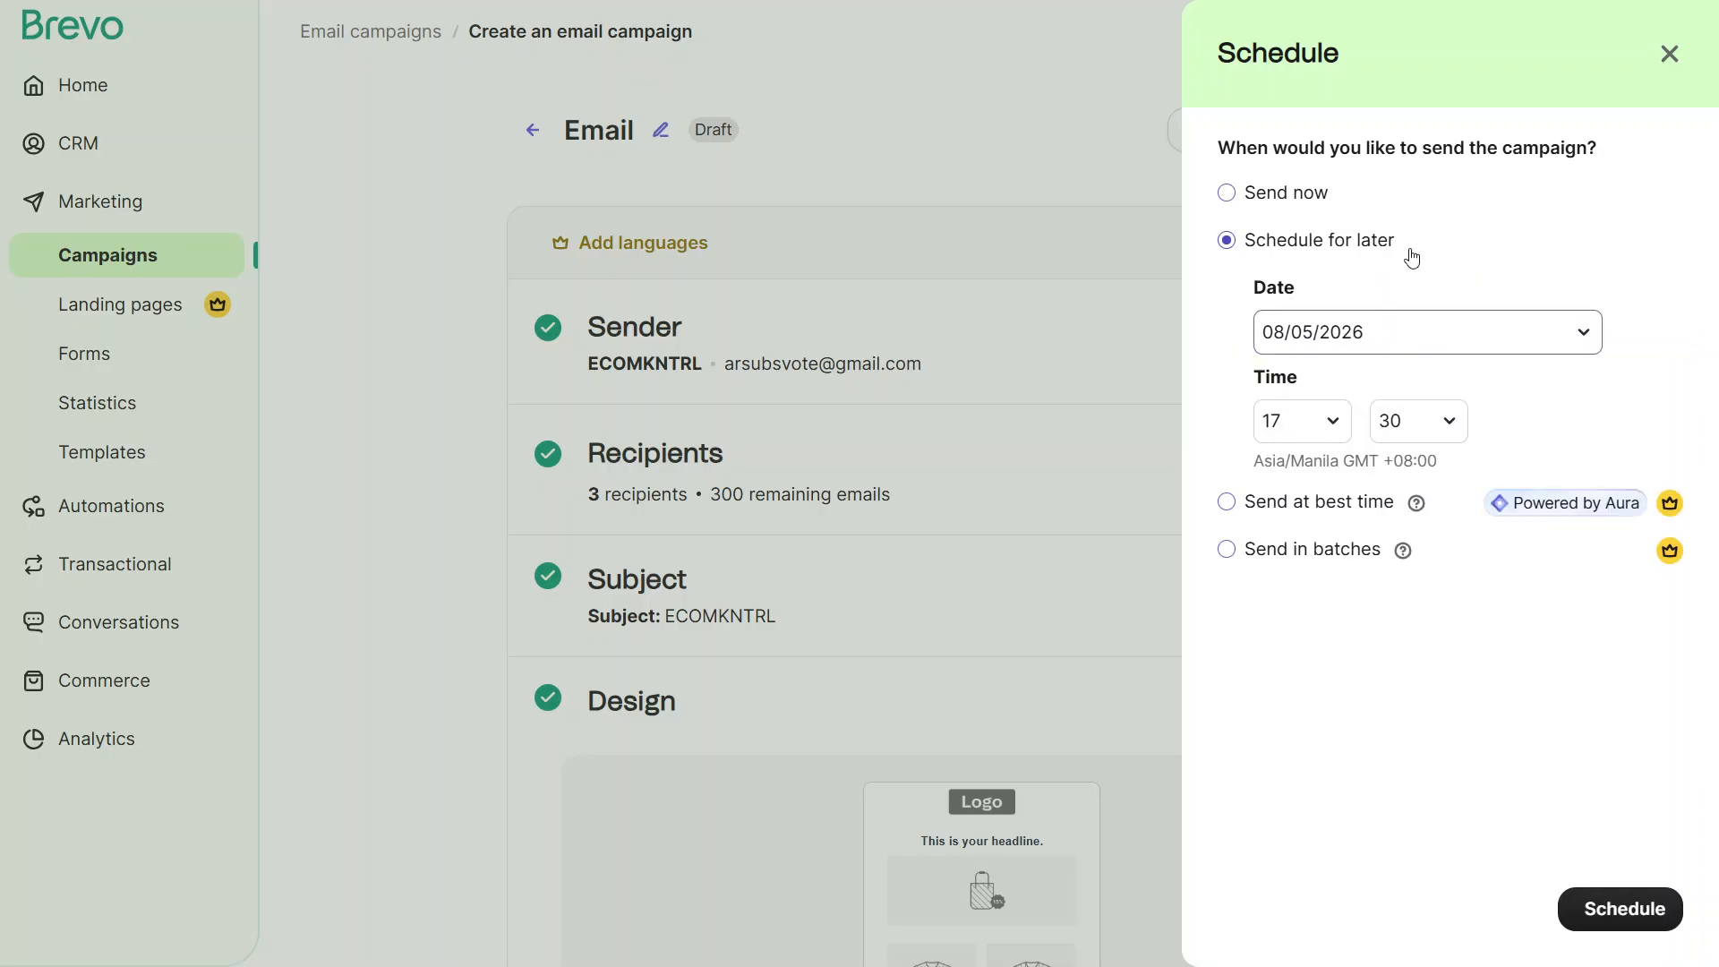